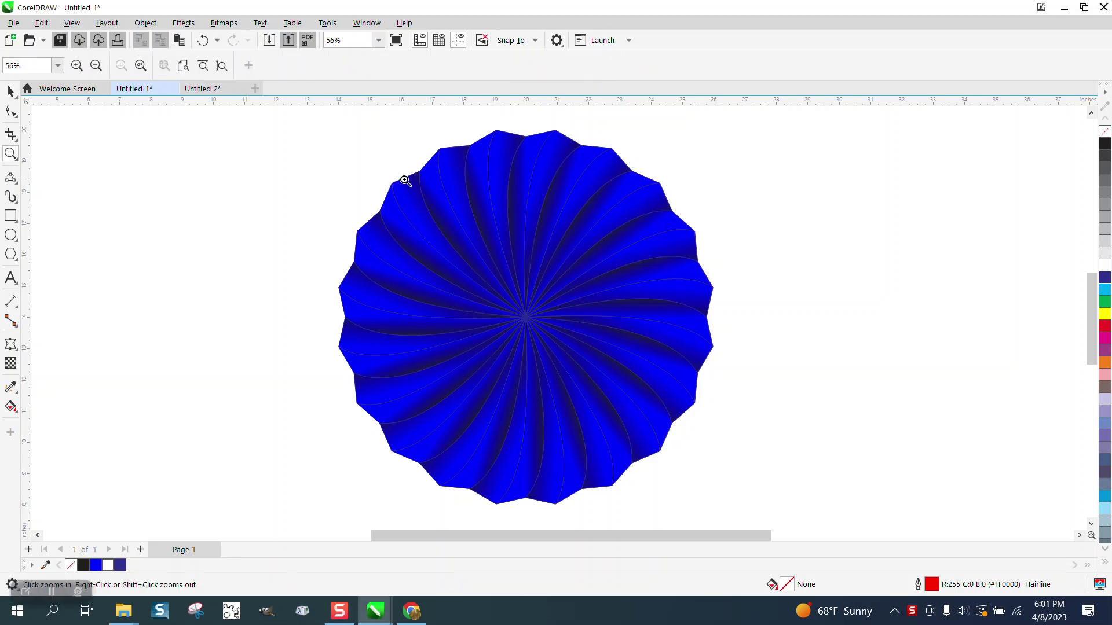
# - Zoom in on the swirled rosette and move it to the right
pyautogui.moveTo(332, 137); pyautogui.dragTo(770, 516)
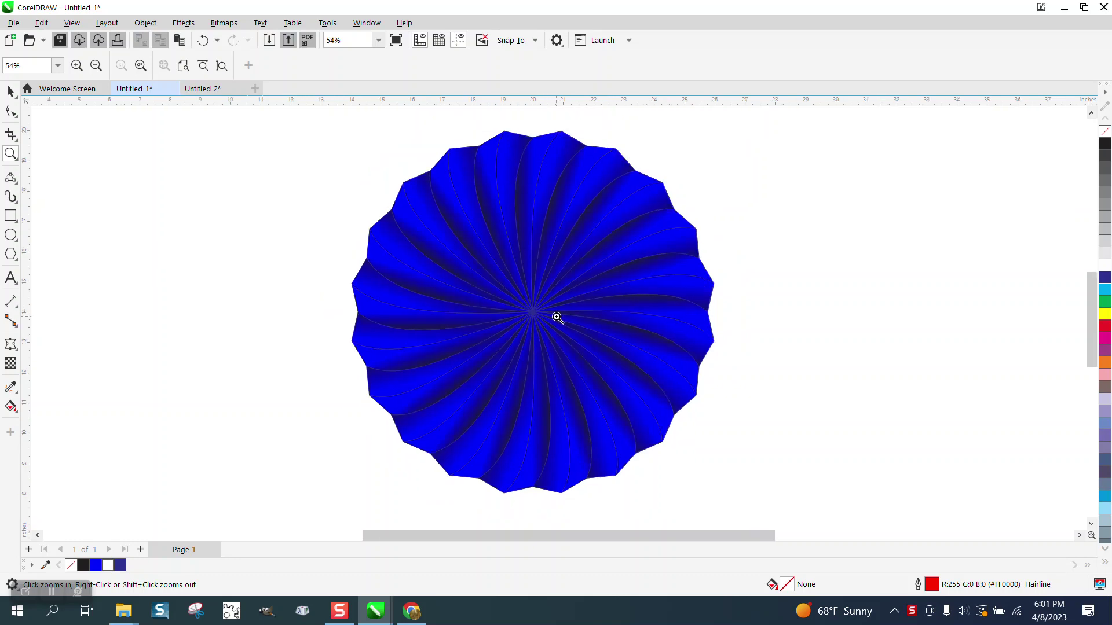
pyautogui.moveTo(524, 135); pyautogui.dragTo(673, 227)
pyautogui.scroll(-5, 579, 239)
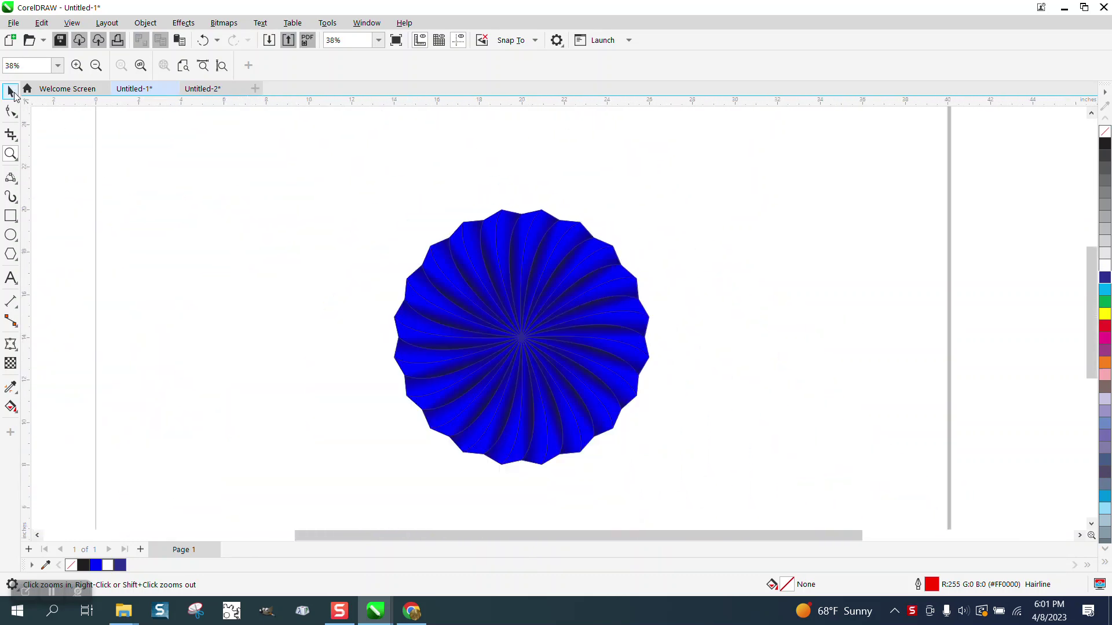
pyautogui.click(10, 91)
pyautogui.moveTo(514, 284); pyautogui.dragTo(861, 230)
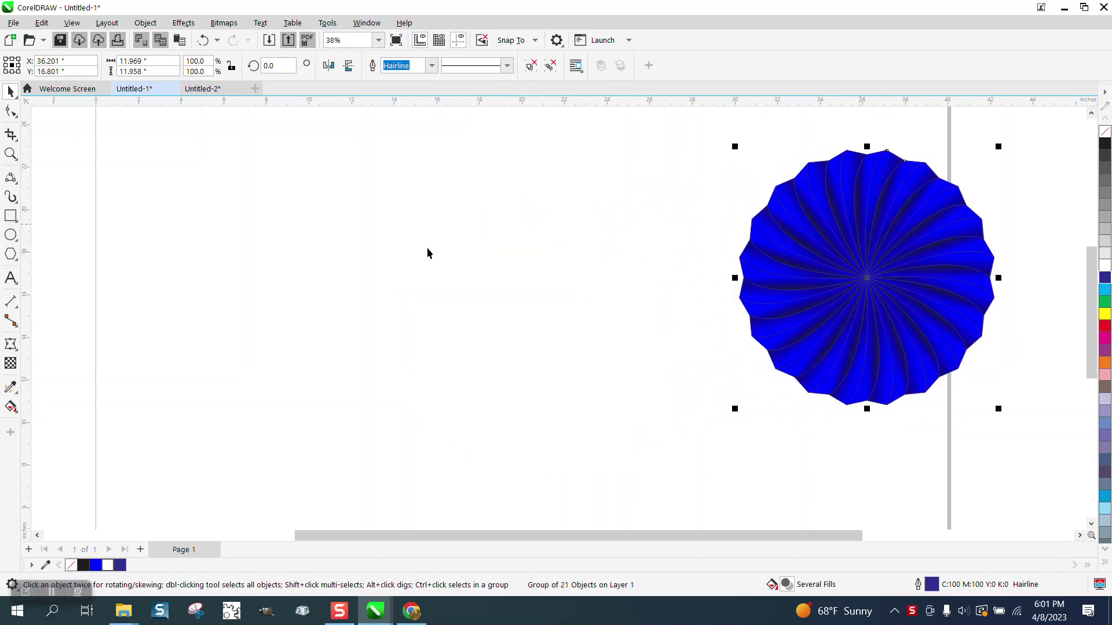
# - Draw a 20-sided polygon to the left of the rosette
pyautogui.click(17, 262)
pyautogui.click(69, 262)
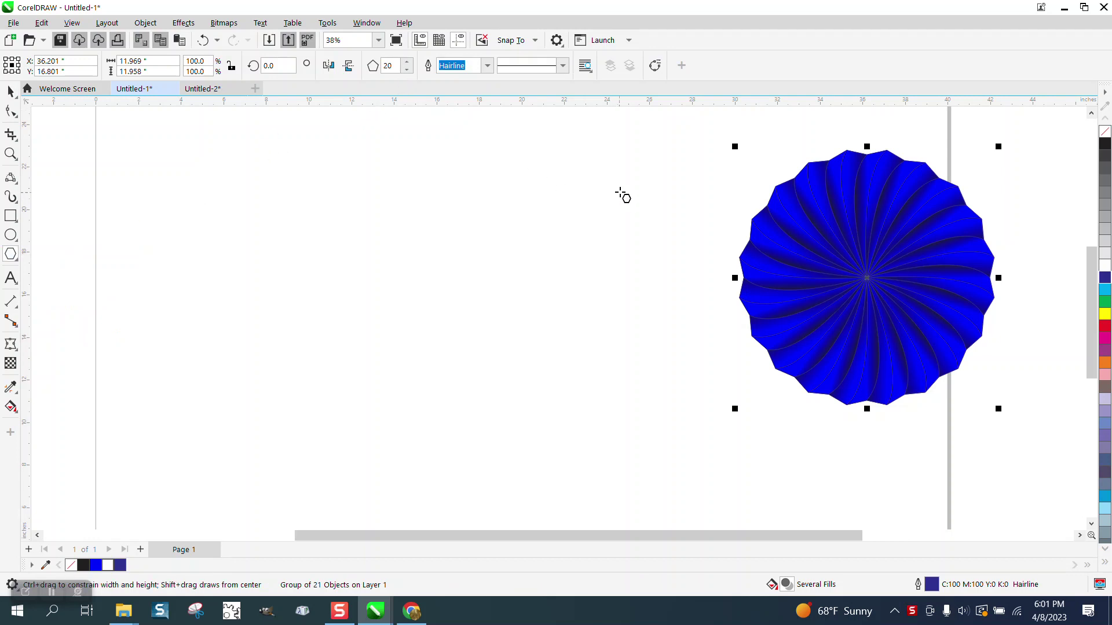
pyautogui.moveTo(621, 192); pyautogui.dragTo(359, 413)
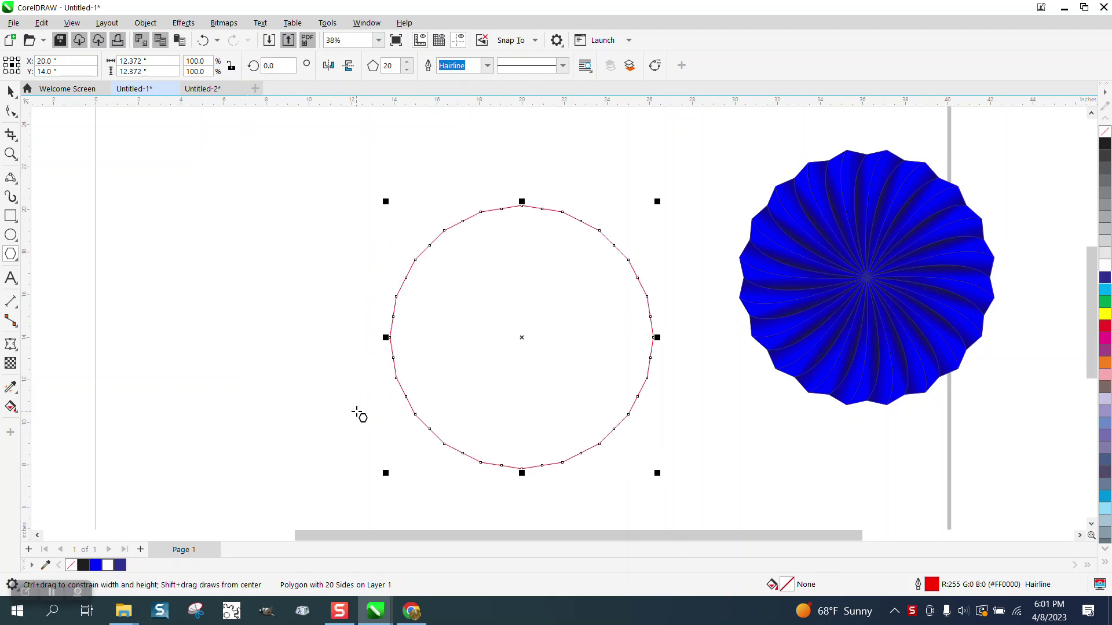
# - Start a three-point curve from the polygon's centre upward
pyautogui.click(16, 186)
pyautogui.click(65, 268)
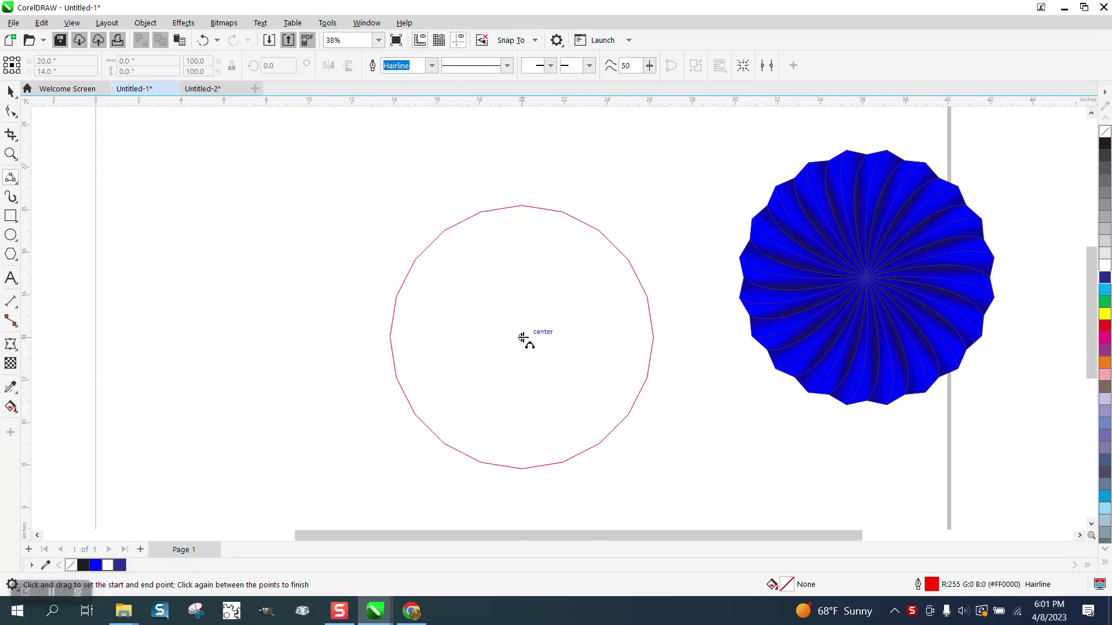
pyautogui.moveTo(522, 337); pyautogui.dragTo(524, 270)
# - Discard the stray curve and pull a polygon node inward to create shallow star points
pyautogui.click(223, 155)
pyautogui.hotkey('ctrl', 'z')
pyautogui.click(11, 96)
pyautogui.click(11, 110)
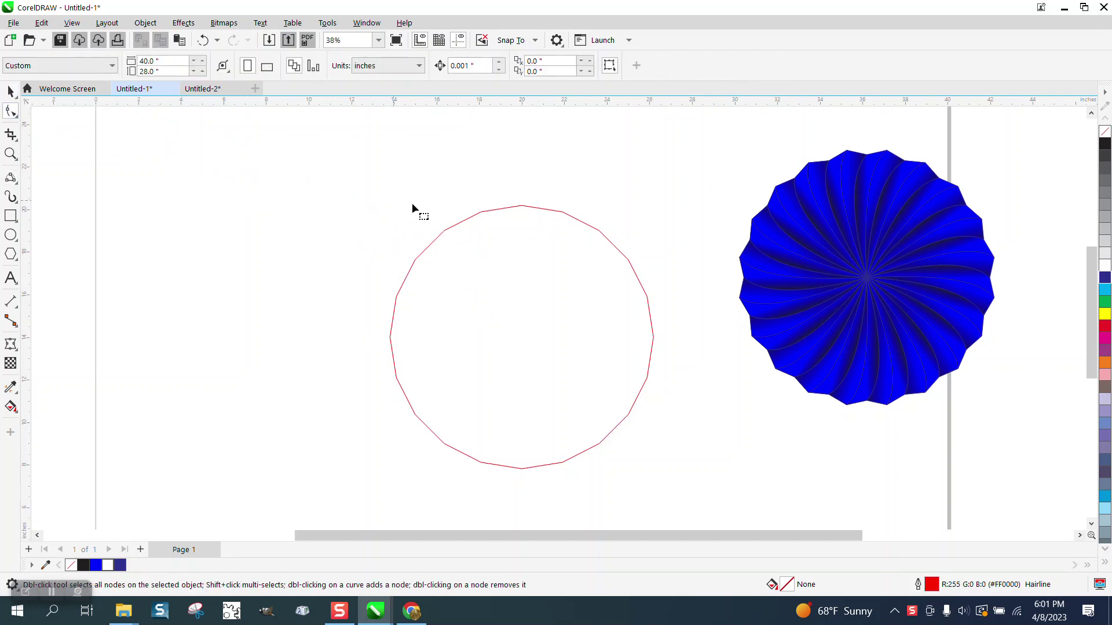
pyautogui.click(519, 207)
pyautogui.moveTo(521, 207); pyautogui.dragTo(521, 220)
# - Zoom in around the new 20-point star
pyautogui.click(11, 154)
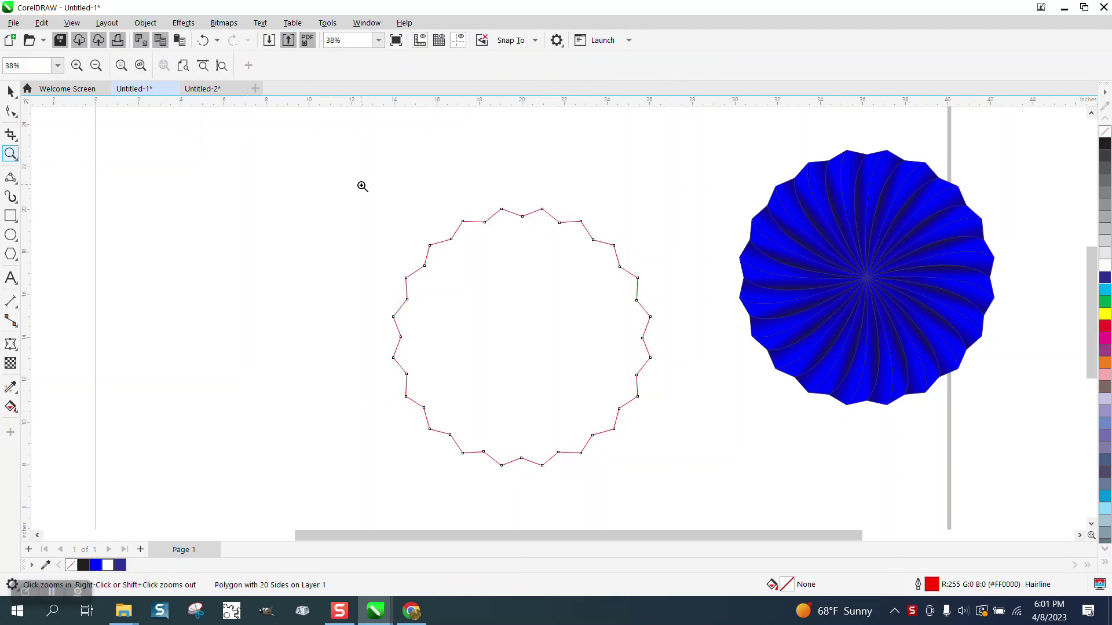
pyautogui.moveTo(361, 194); pyautogui.dragTo(728, 489)
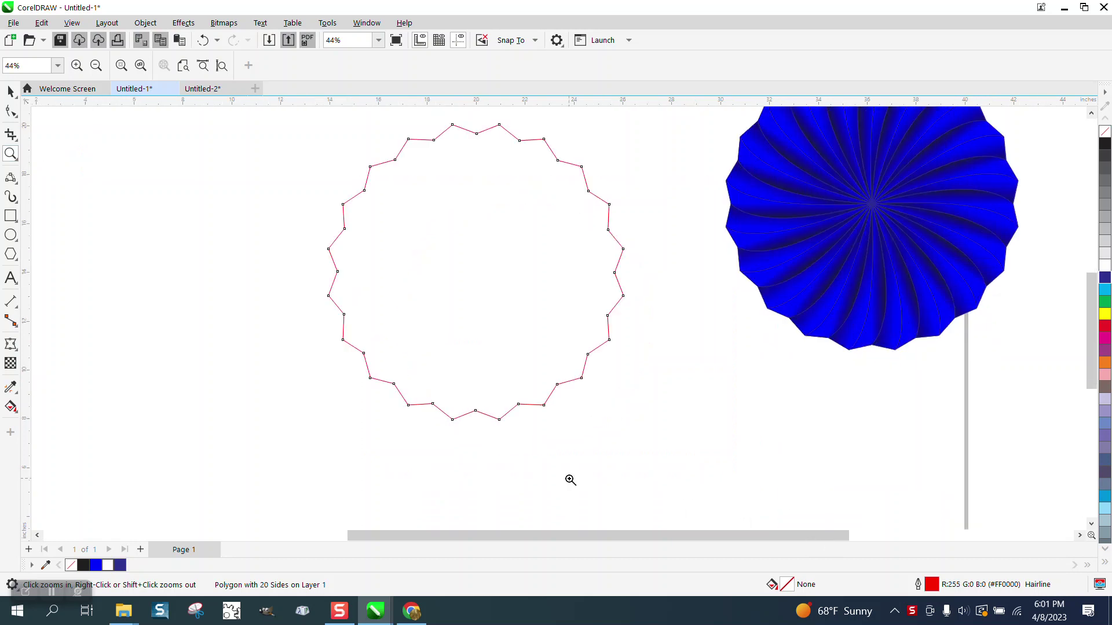
pyautogui.click(14, 188)
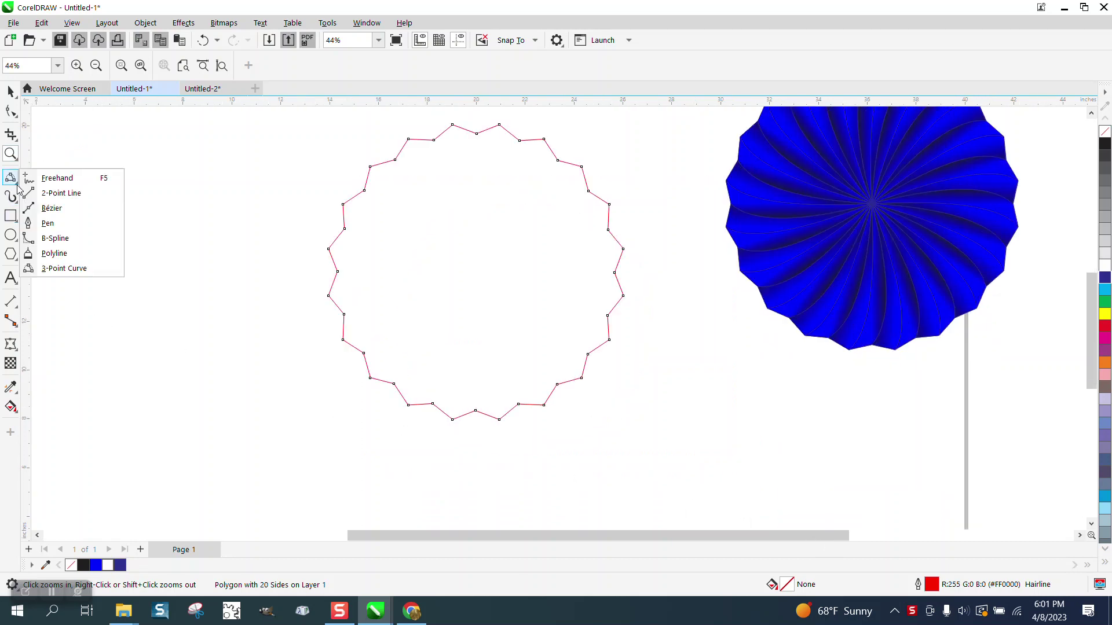
# - Draw a three-point curve from the star's centre up to its rim
pyautogui.click(58, 268)
pyautogui.moveTo(477, 272); pyautogui.dragTo(519, 140)
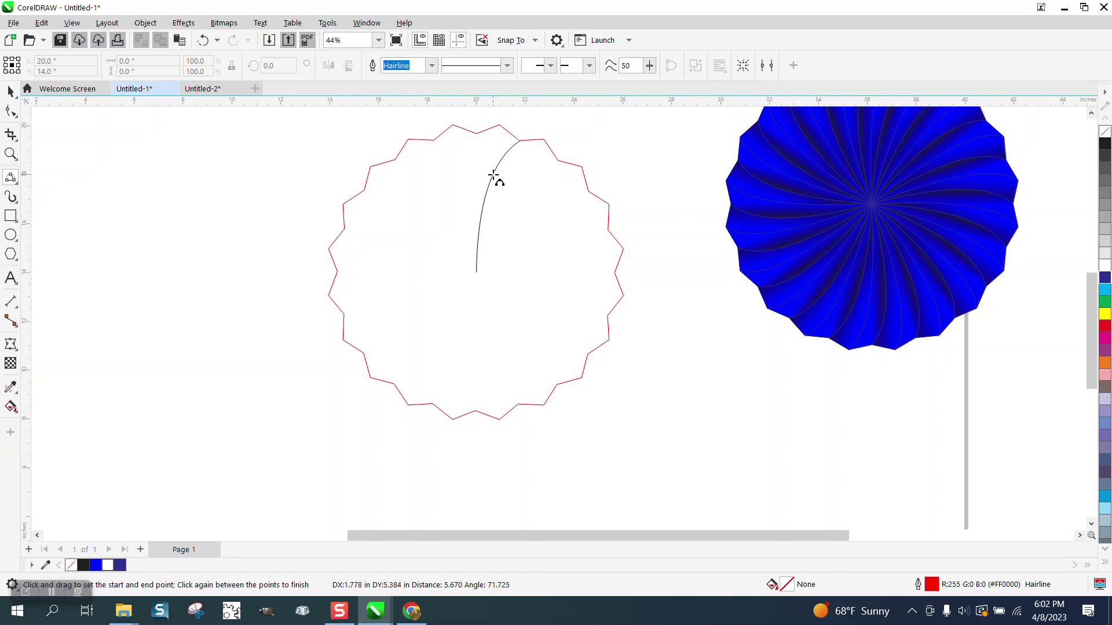
pyautogui.click(493, 177)
# - Add a copy of the curve rotated 18° around the centre
pyautogui.click(10, 91)
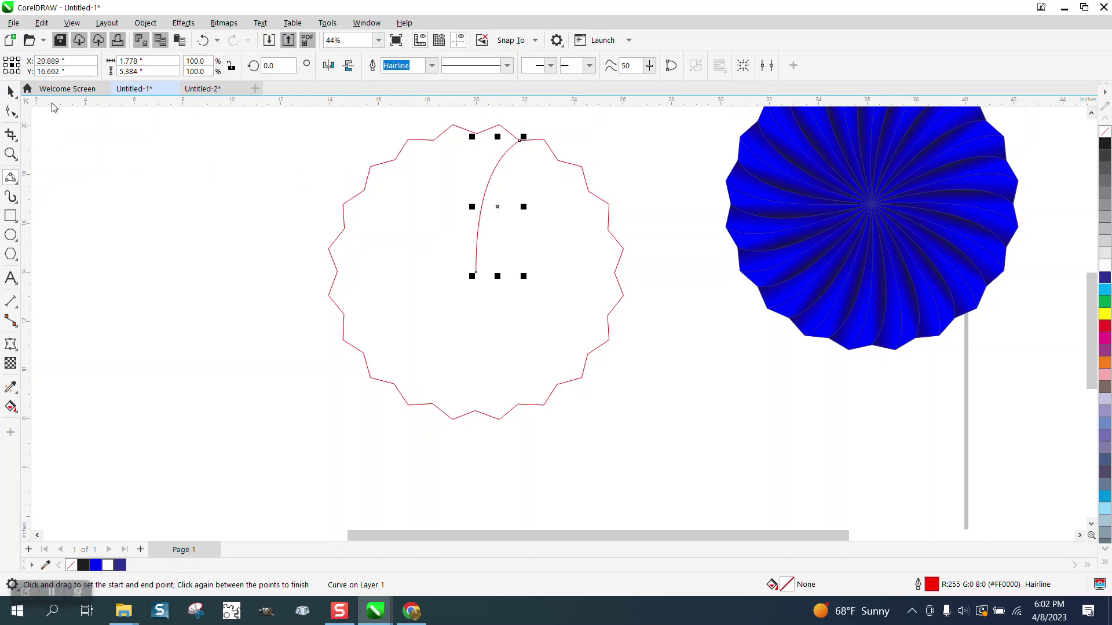
pyautogui.click(497, 206)
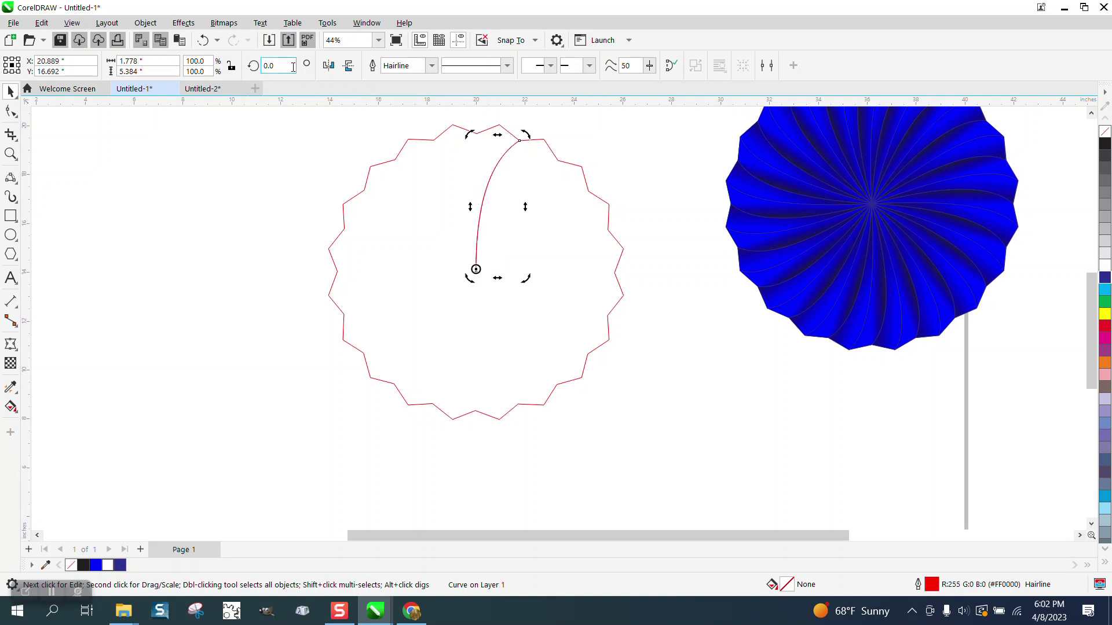
pyautogui.write('18')
pyautogui.press('Return')
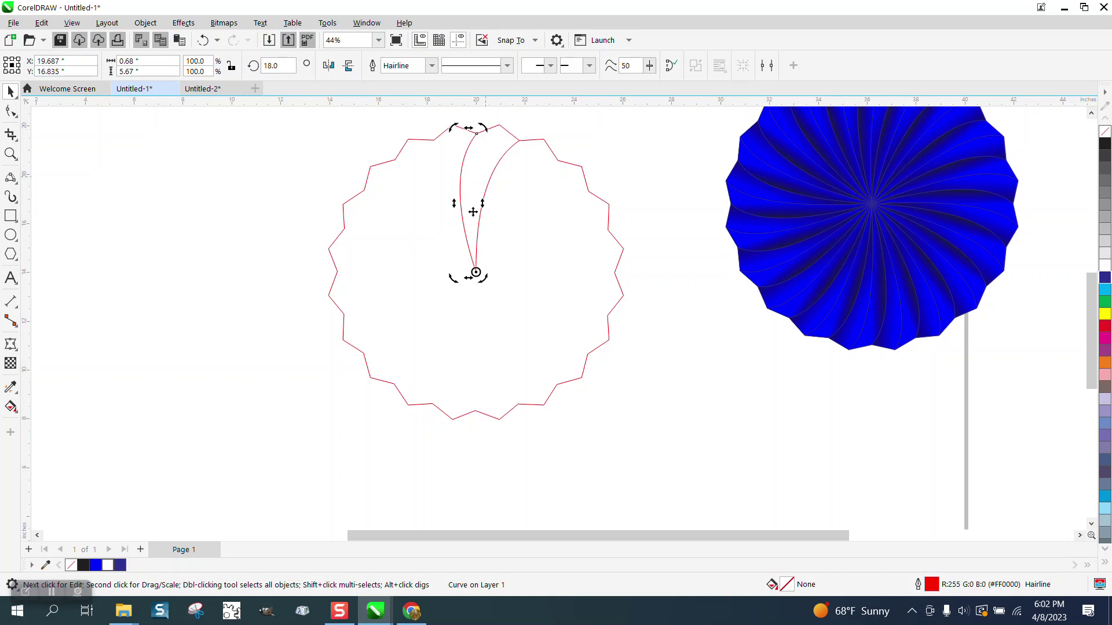
# - Draw a third three-point curve from the centre to the star's top point, between the first two
pyautogui.click(11, 155)
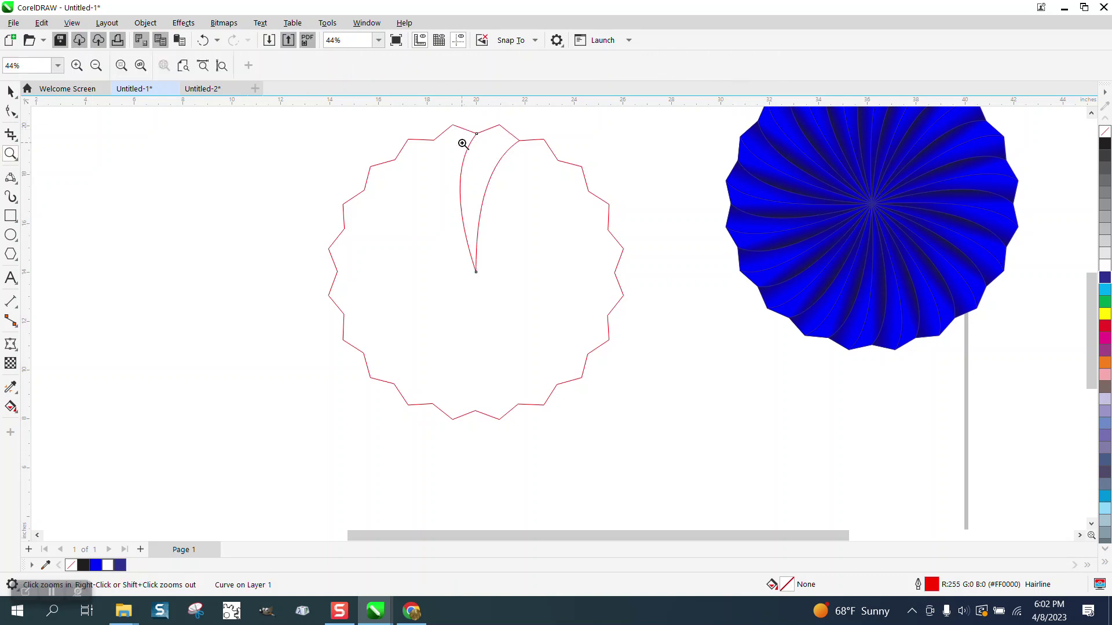
pyautogui.moveTo(452, 115); pyautogui.dragTo(615, 293)
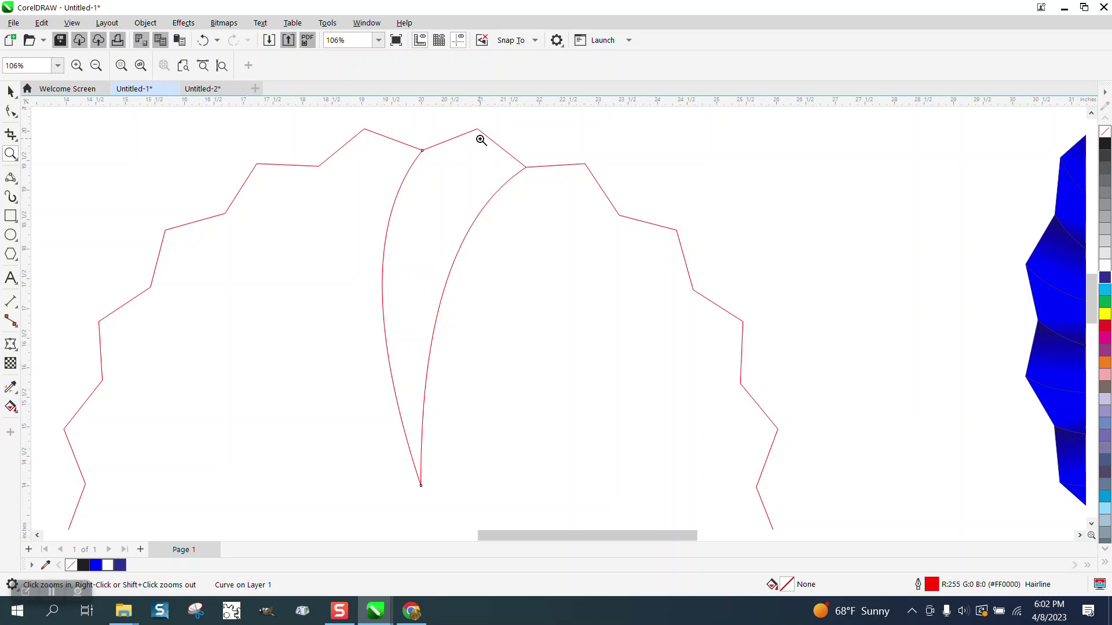
pyautogui.click(14, 180)
pyautogui.click(63, 268)
pyautogui.moveTo(422, 485); pyautogui.dragTo(477, 128)
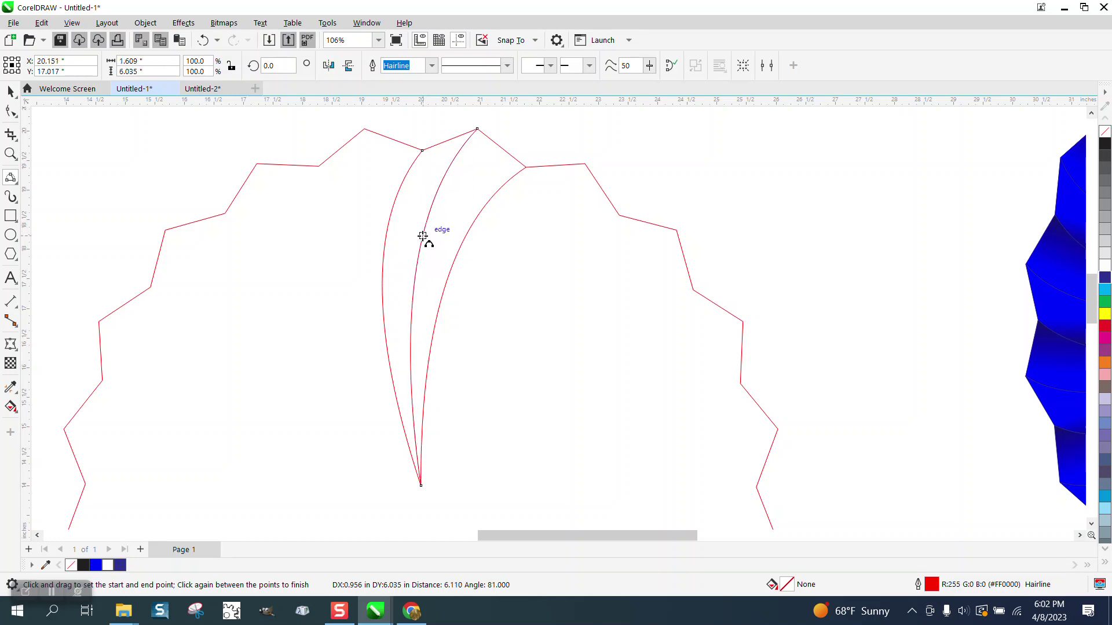
pyautogui.click(426, 235)
pyautogui.scroll(-1, 377, 243)
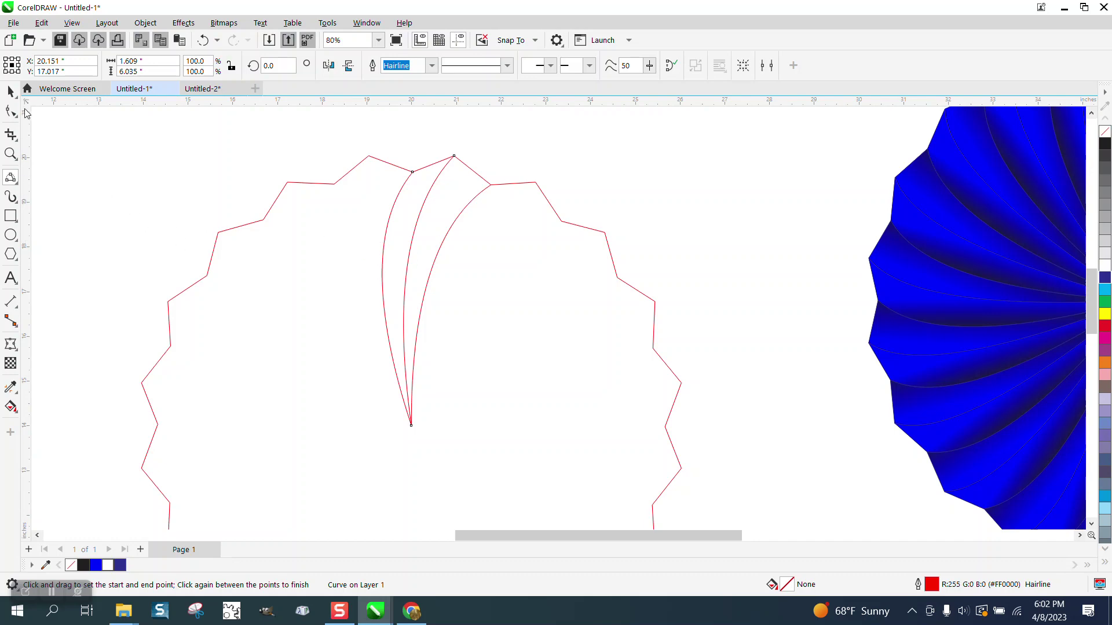
pyautogui.click(10, 91)
pyautogui.scroll(-1, 183, 157)
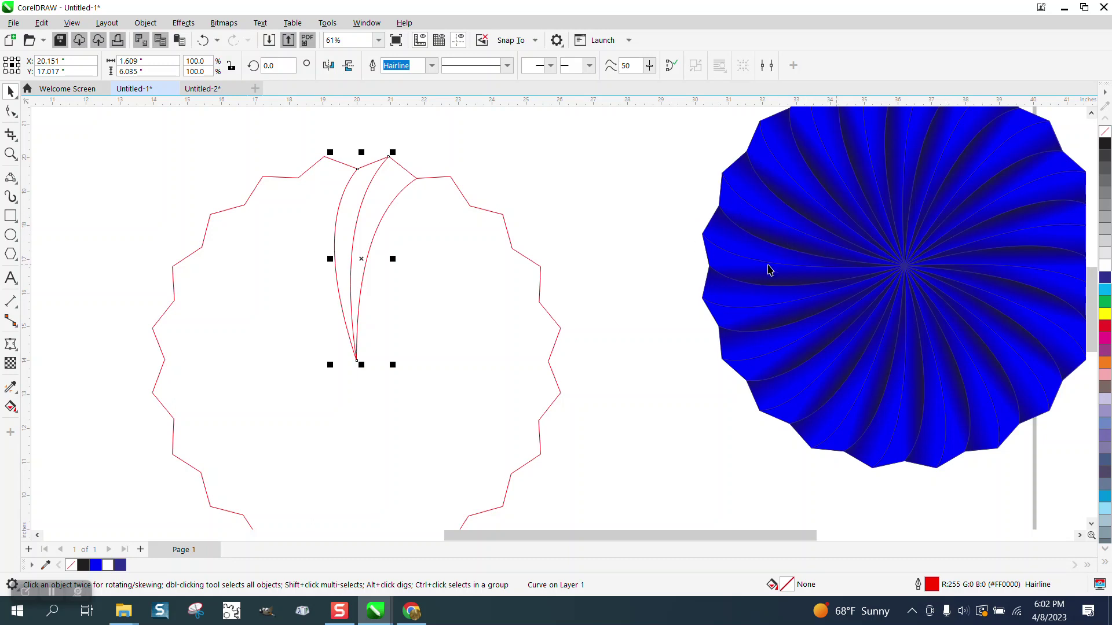
pyautogui.scroll(-1, 417, 146)
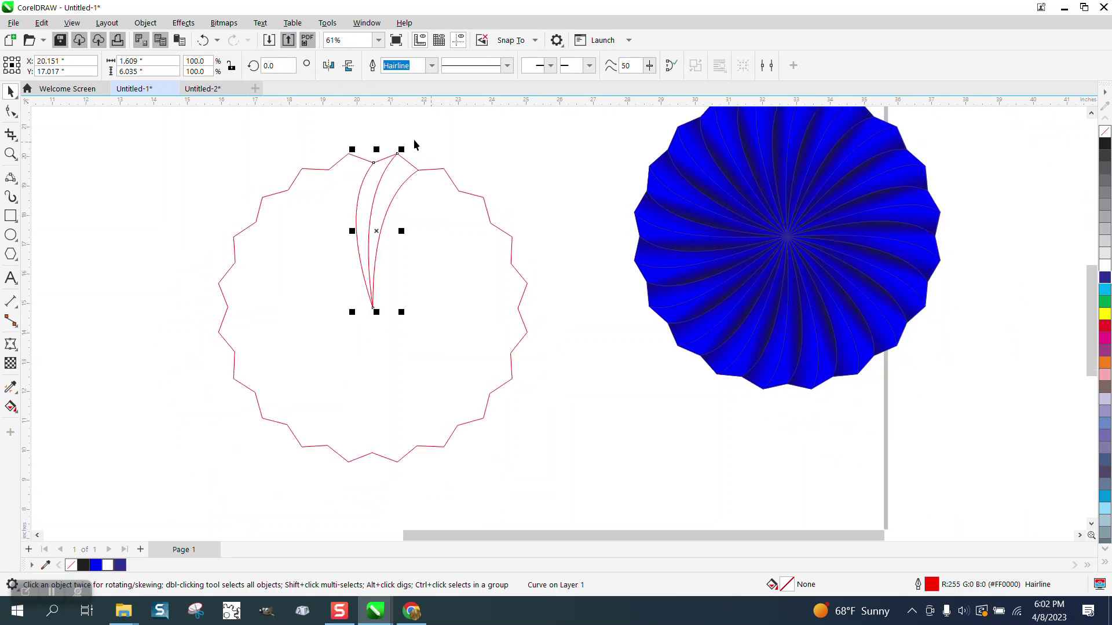
# - Draw a circle centred on the star and enlarge it to meet the inner points
pyautogui.click(10, 235)
pyautogui.moveTo(221, 200); pyautogui.dragTo(119, 420)
pyautogui.press('p')
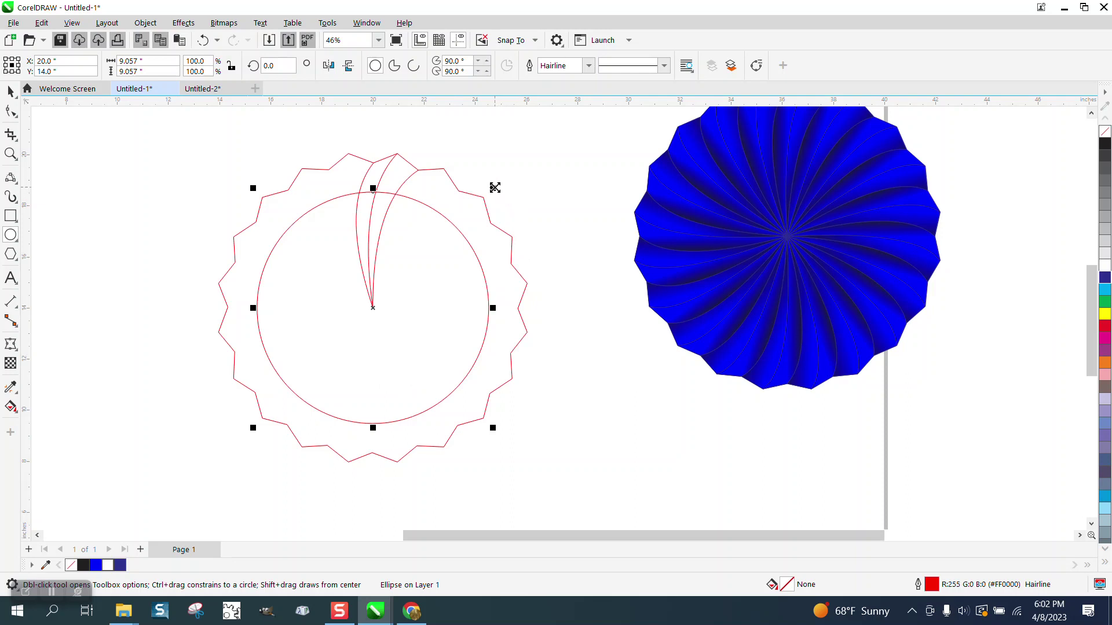
pyautogui.moveTo(495, 187); pyautogui.dragTo(521, 148)
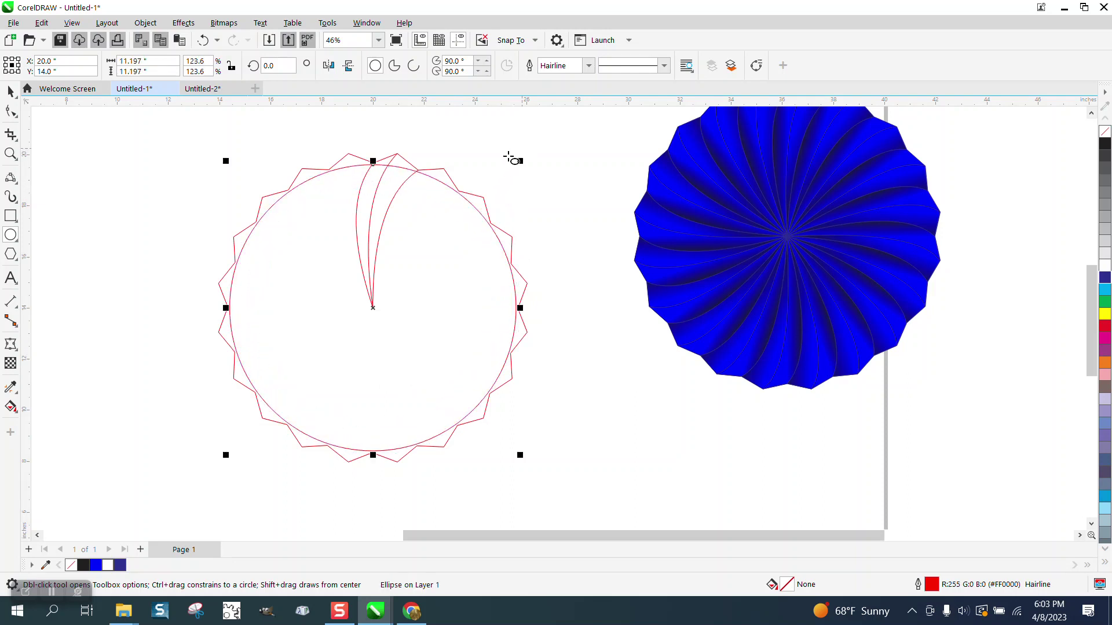
# - Group the star, circle and curves together
pyautogui.click(10, 91)
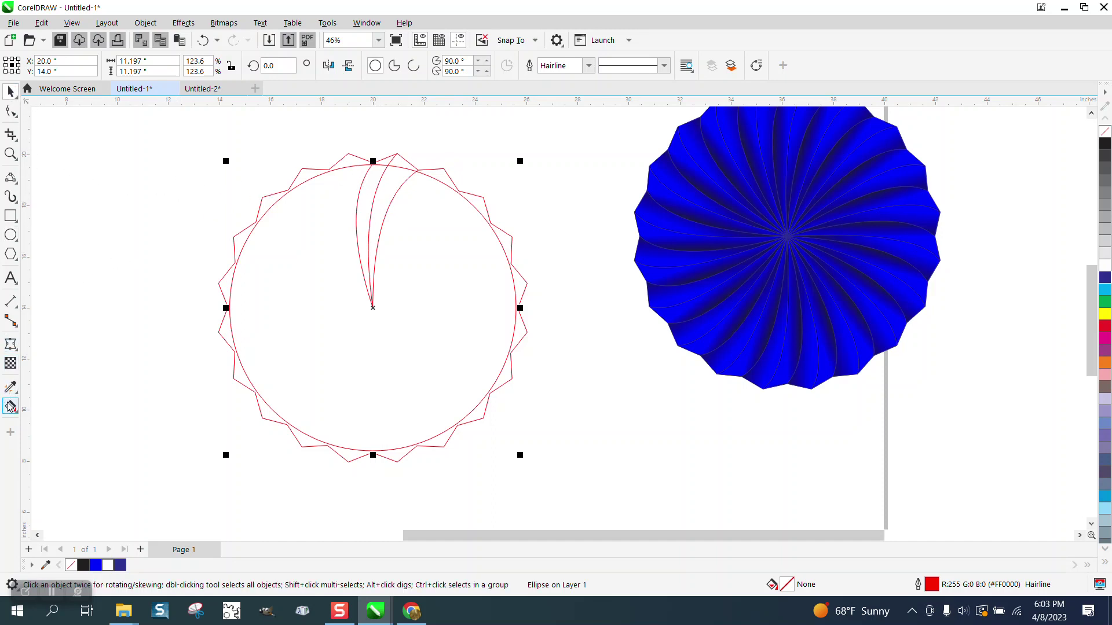
pyautogui.moveTo(191, 132); pyautogui.dragTo(567, 488)
pyautogui.hotkey('ctrl', 'g')
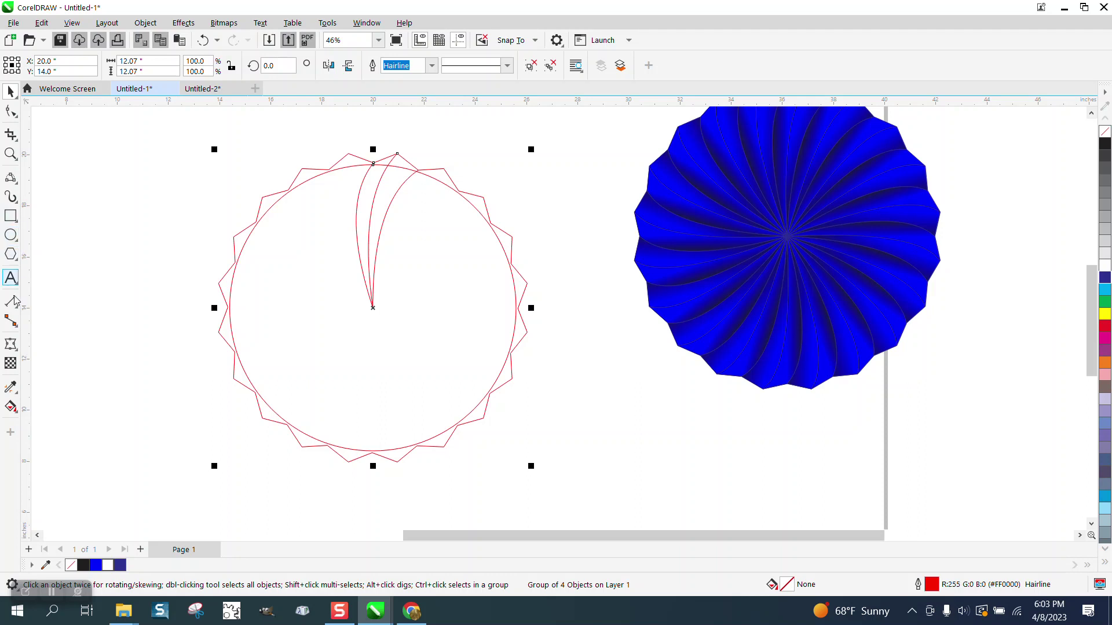
# - Fill the crescent between two curves and the circle with solid blue
pyautogui.click(16, 412)
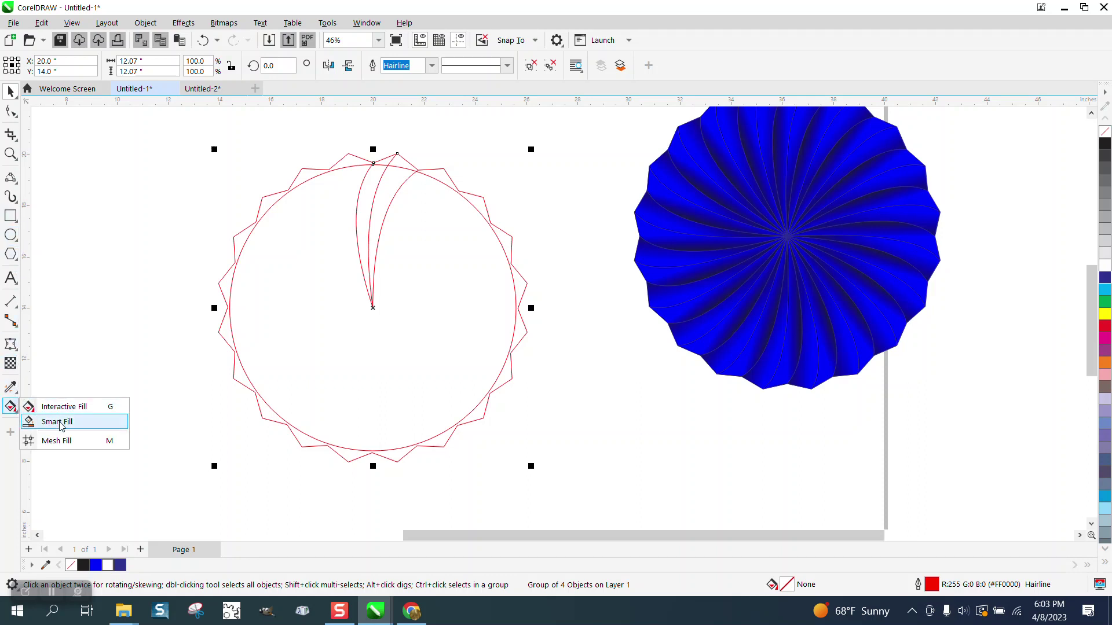
pyautogui.click(58, 423)
pyautogui.click(380, 200)
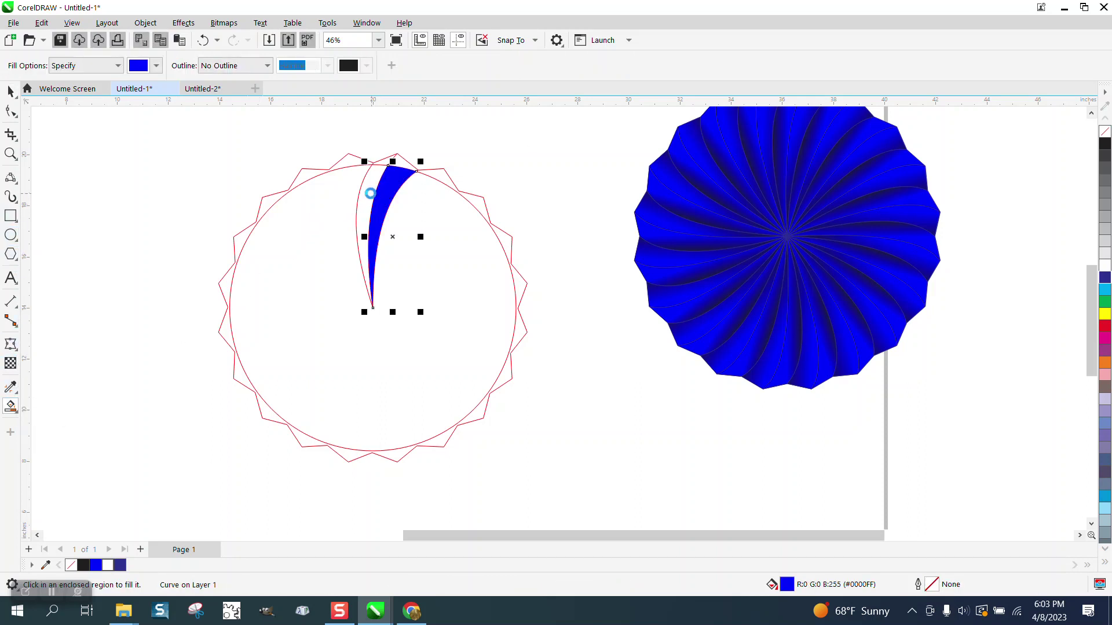
# - Zoom in and select the right half of the blue petal for Interactive Fill
pyautogui.click(10, 153)
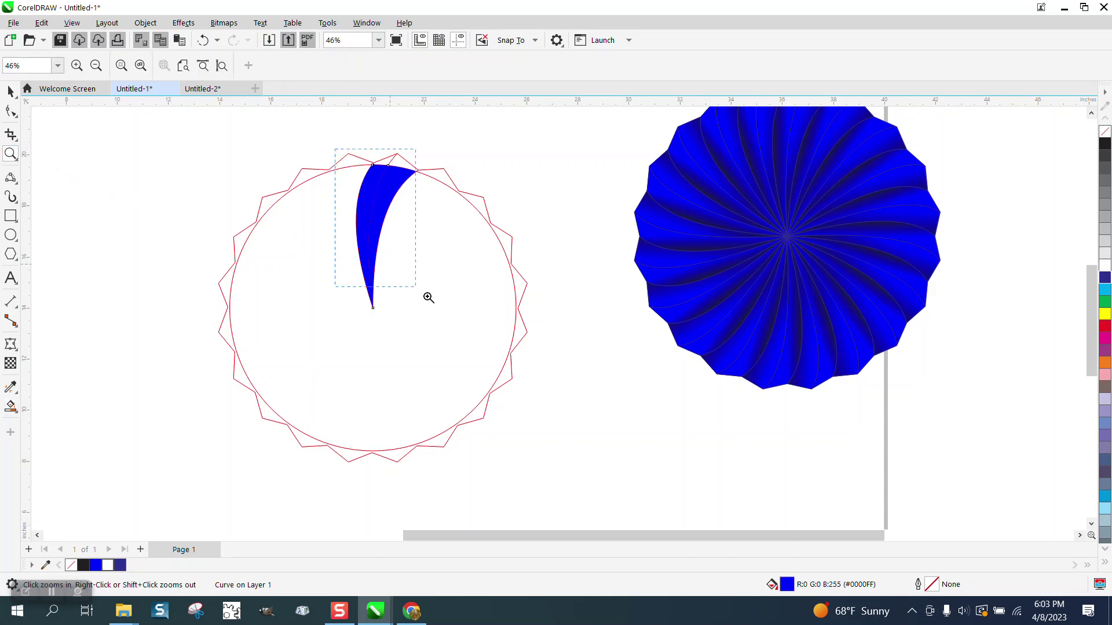
pyautogui.click(429, 297)
pyautogui.click(11, 91)
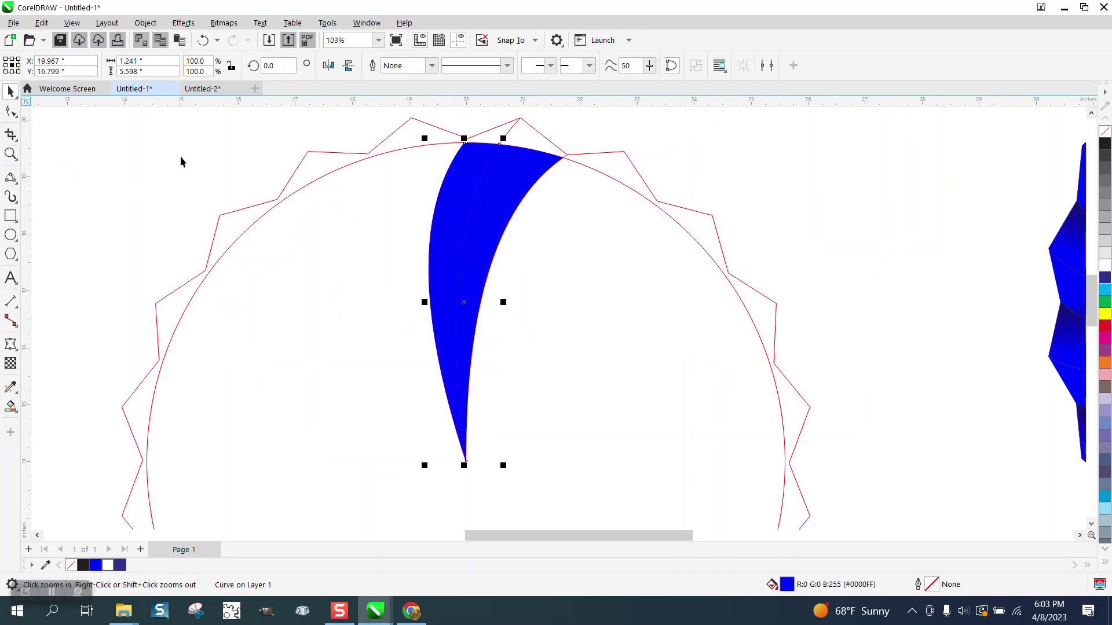
pyautogui.click(523, 196)
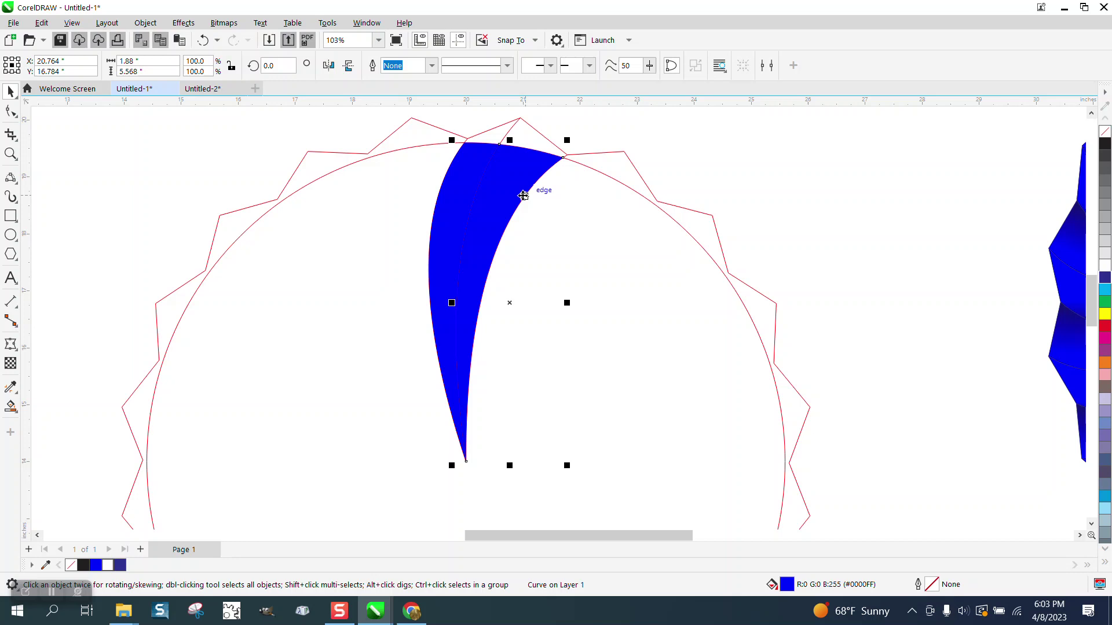
pyautogui.click(16, 414)
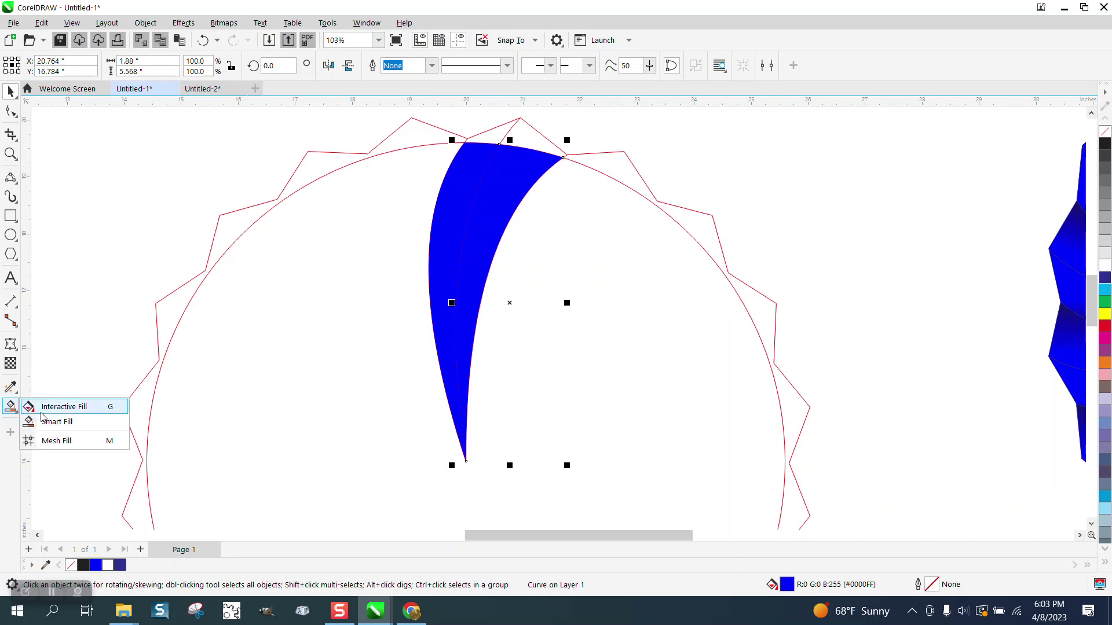
pyautogui.click(40, 402)
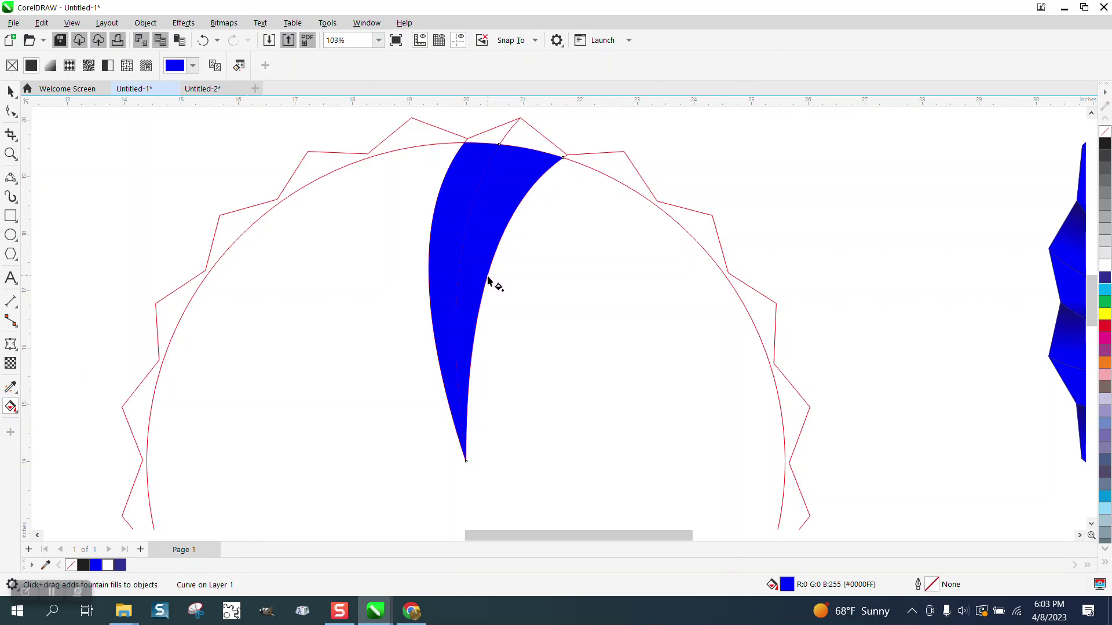
# - Give the right petal half a blue-to-black fountain fill
pyautogui.moveTo(487, 278); pyautogui.dragTo(426, 262)
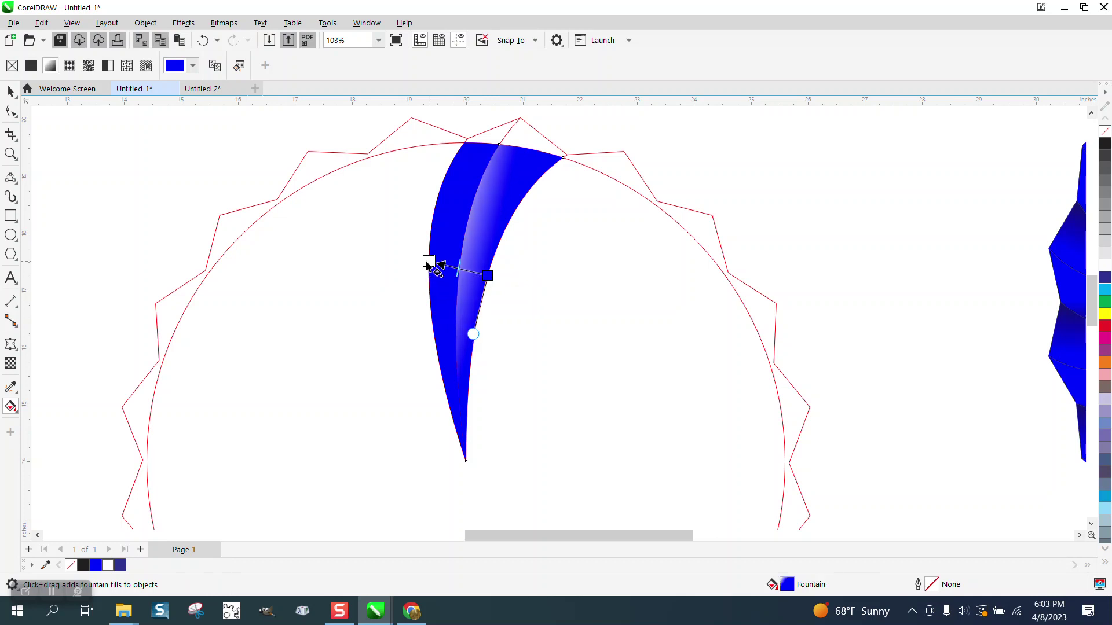
pyautogui.moveTo(1108, 148); pyautogui.dragTo(506, 283)
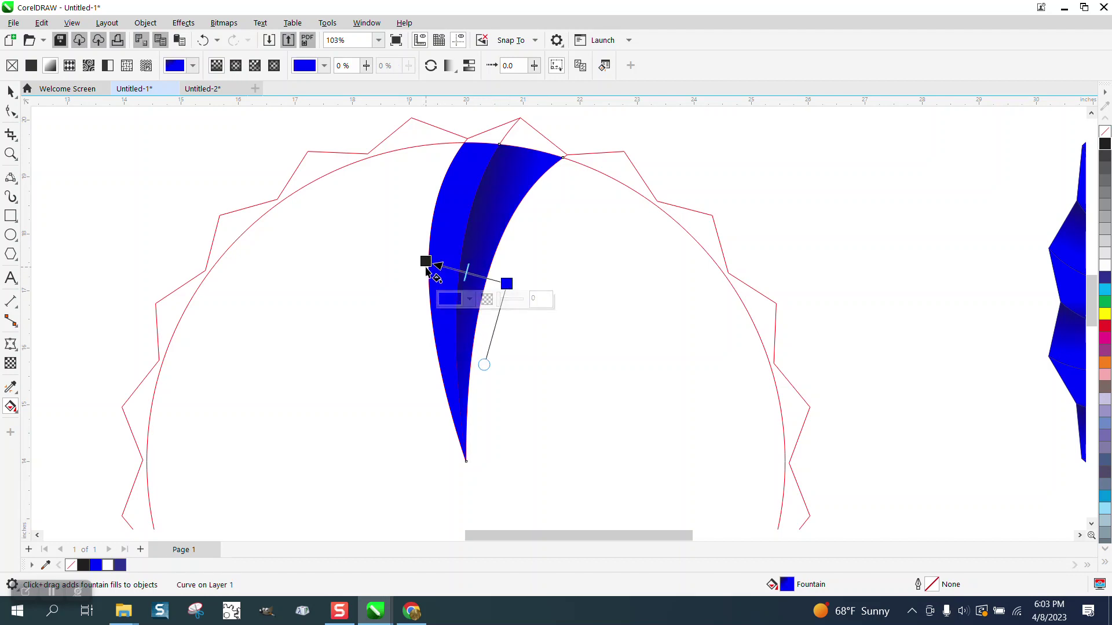
pyautogui.moveTo(426, 268); pyautogui.dragTo(411, 270)
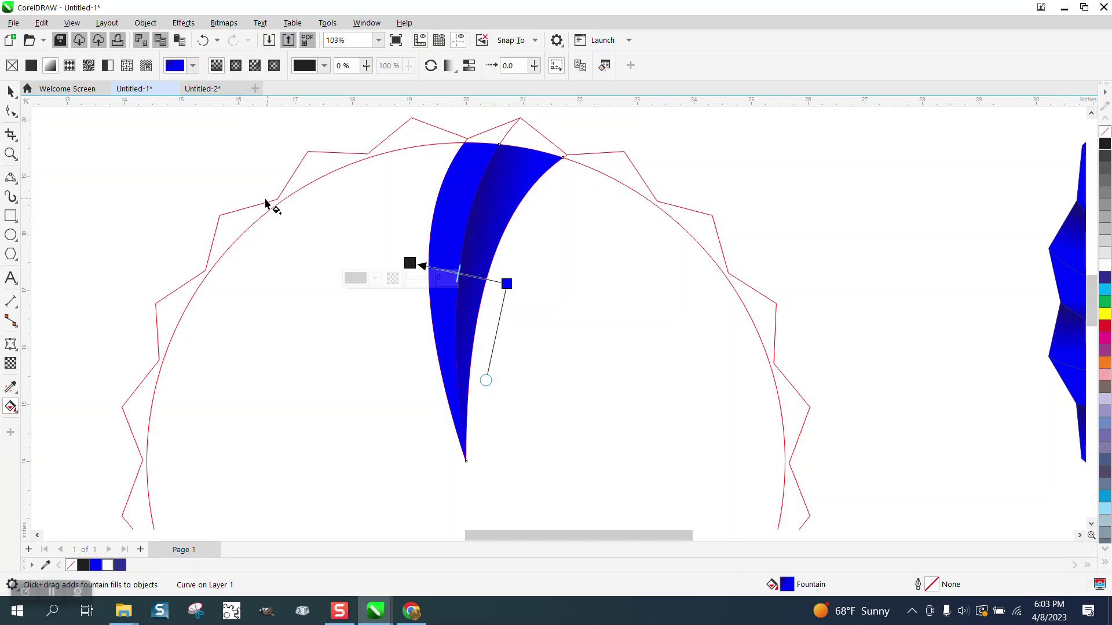
pyautogui.press('space')
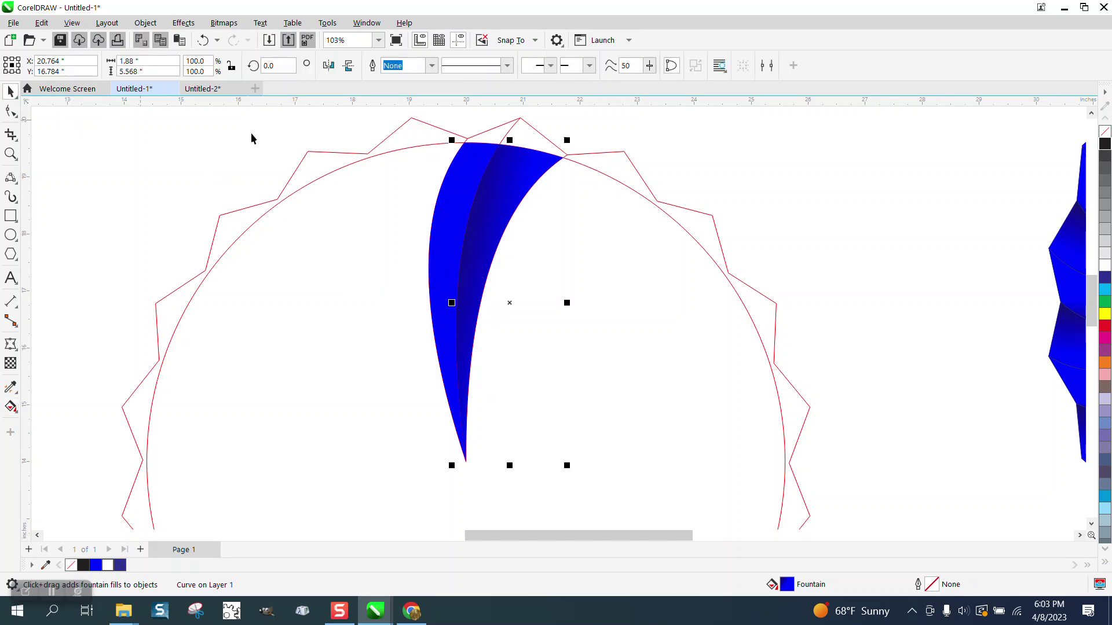
# - Give the other petal half a matching blue-to-black fountain fill
pyautogui.click(443, 210)
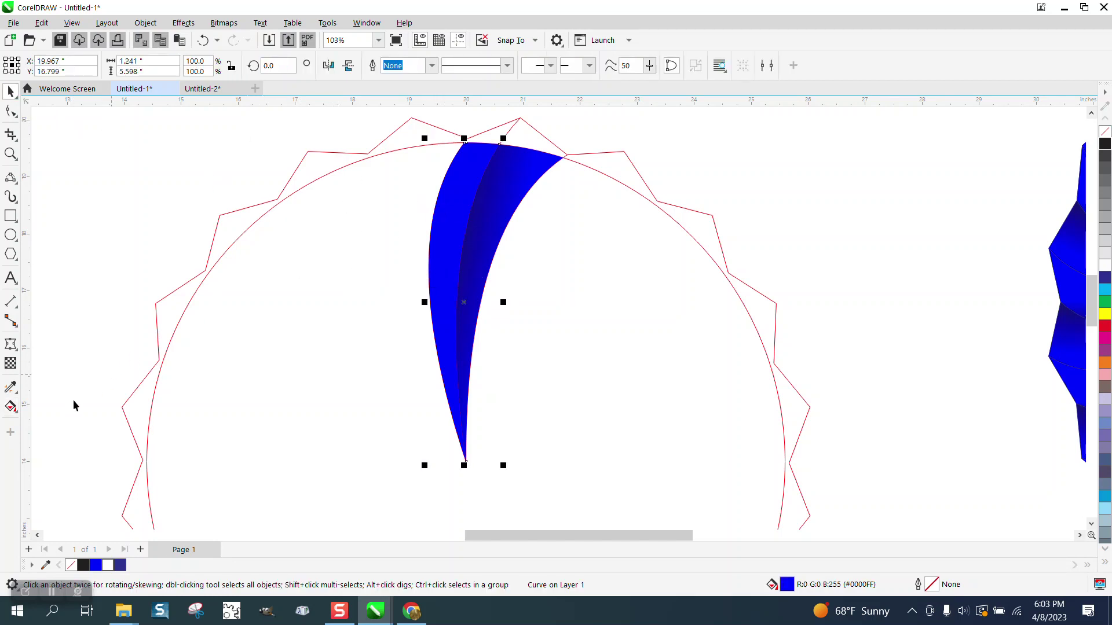
pyautogui.click(12, 408)
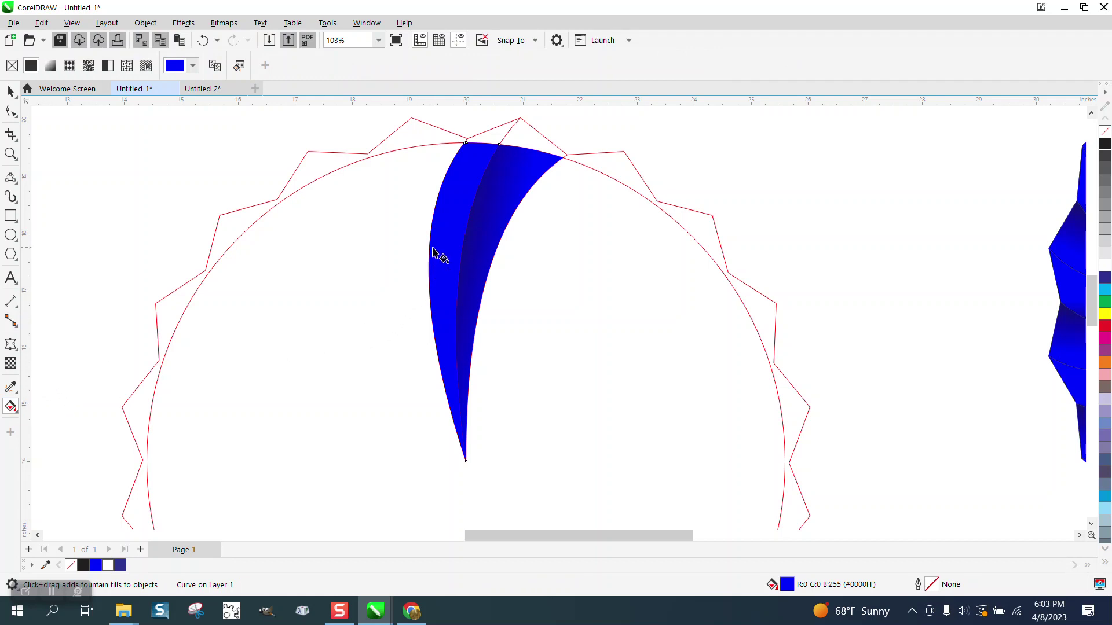
pyautogui.moveTo(428, 264); pyautogui.dragTo(491, 281)
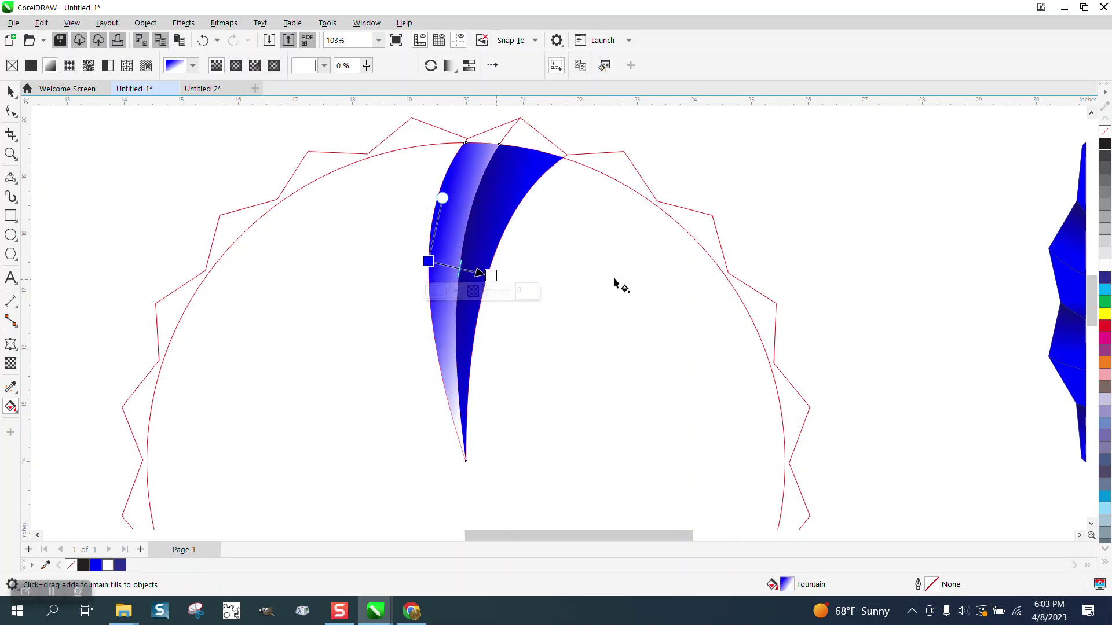
pyautogui.moveTo(1105, 145); pyautogui.dragTo(501, 278)
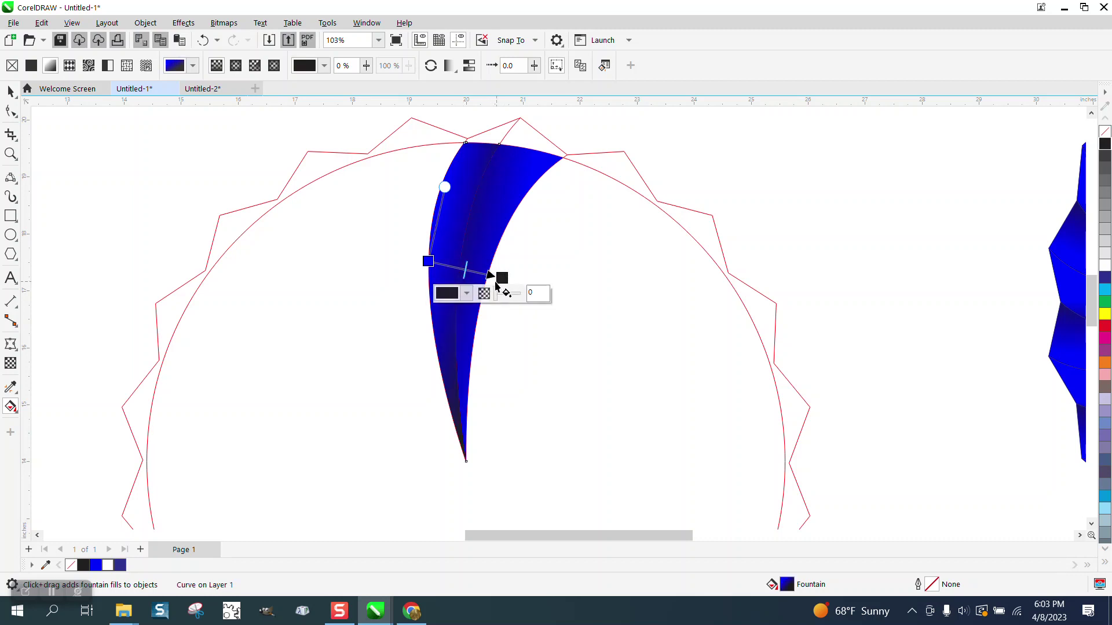
pyautogui.click(10, 91)
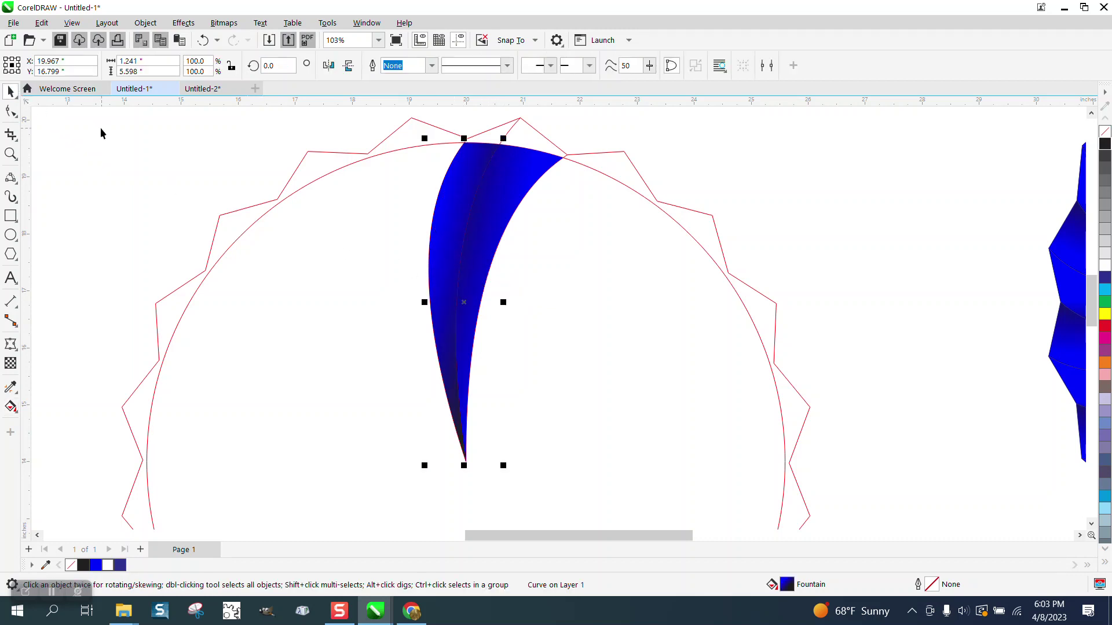
pyautogui.click(141, 138)
pyautogui.scroll(-2, 140, 135)
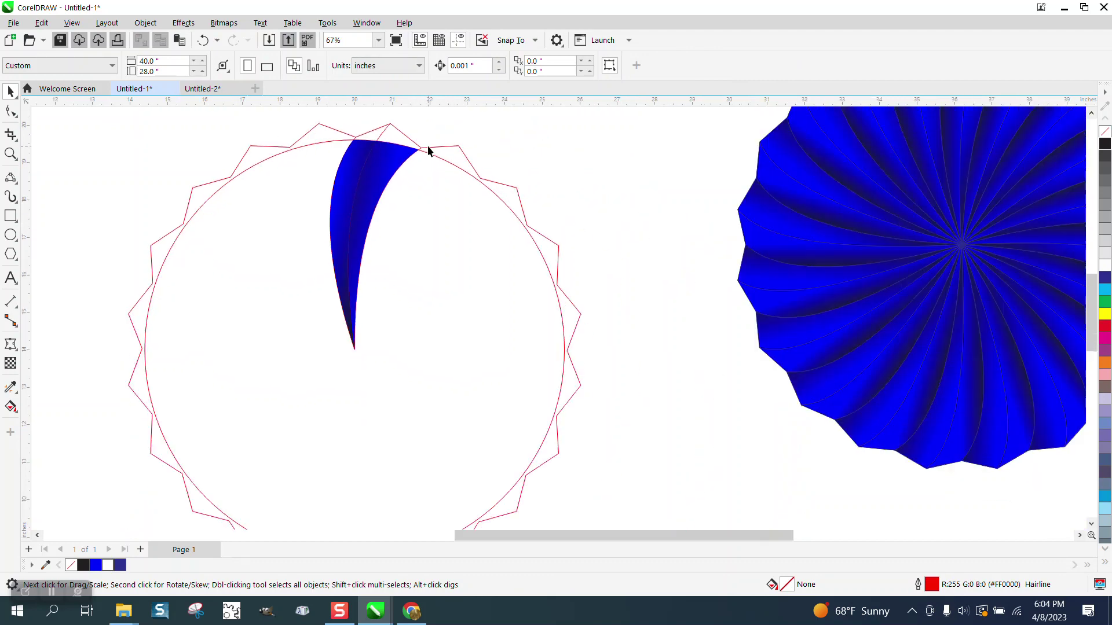
# - Group the two petal halves and rotate the group 18° about its bottom tip
pyautogui.moveTo(417, 342); pyautogui.dragTo(460, 374)
pyautogui.hotkey('ctrl', 'g')
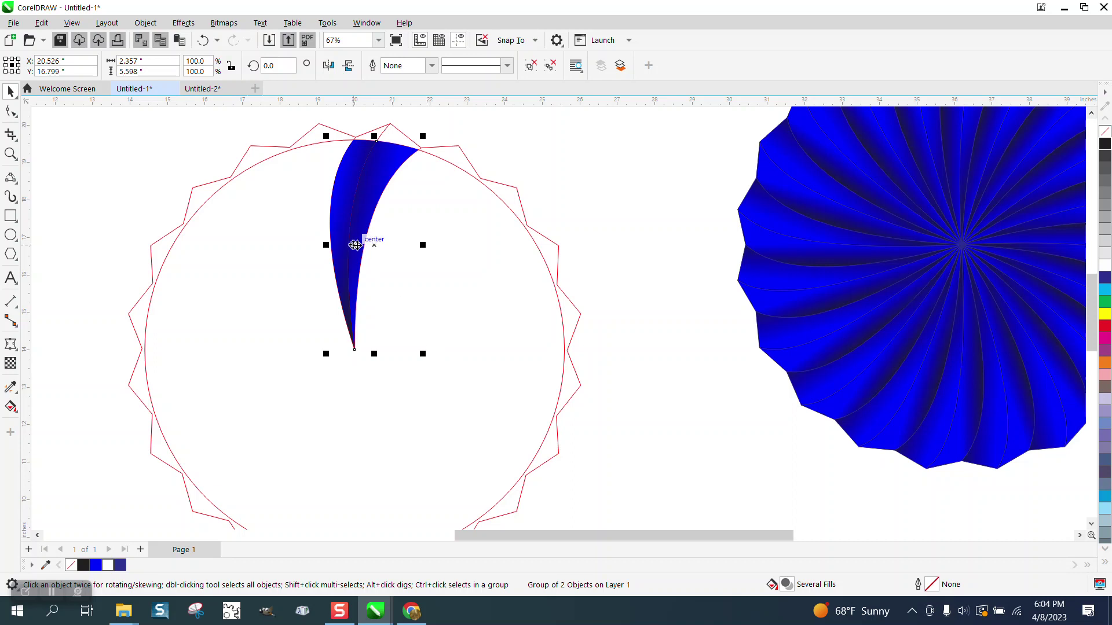
pyautogui.click(374, 245)
pyautogui.moveTo(374, 245)
pyautogui.mouseDown()
pyautogui.moveTo(367, 332)
pyautogui.moveTo(354, 338)
pyautogui.mouseUp()
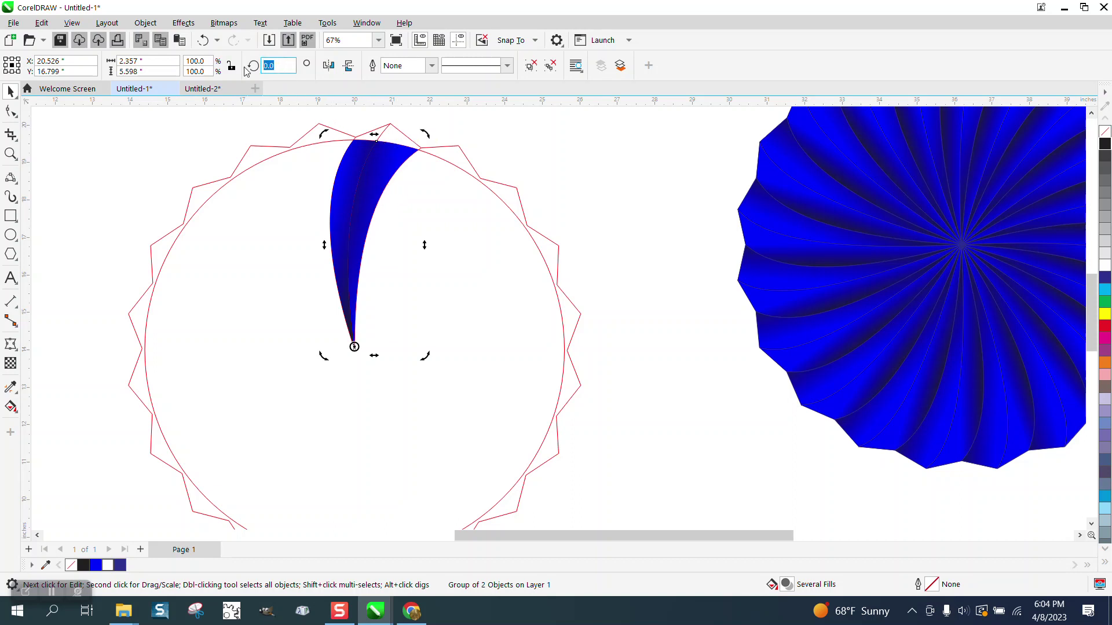
pyautogui.write('18')
pyautogui.press('Return')
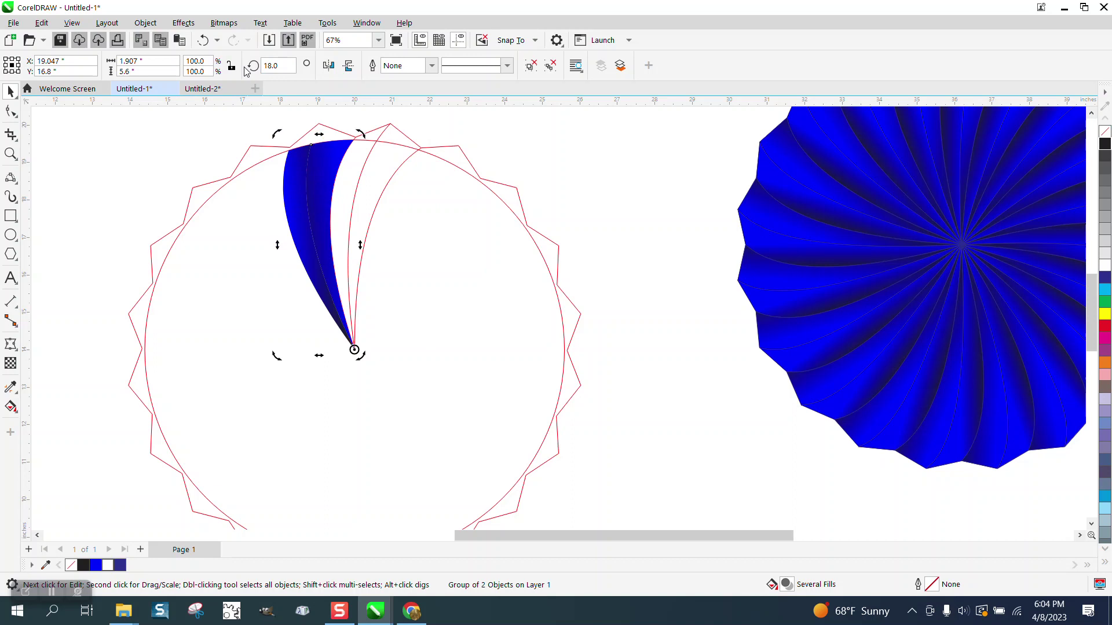
# - Undo the 18° rotations, remove a stray pasted copy, and reselect the grouped petal
pyautogui.click(212, 42)
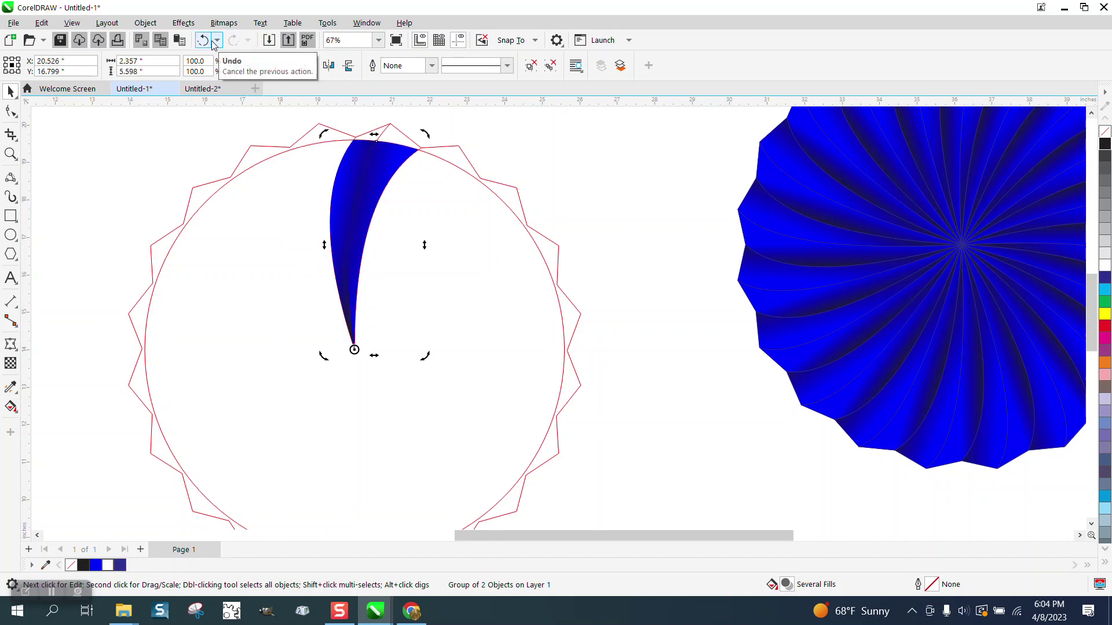
pyautogui.write('18')
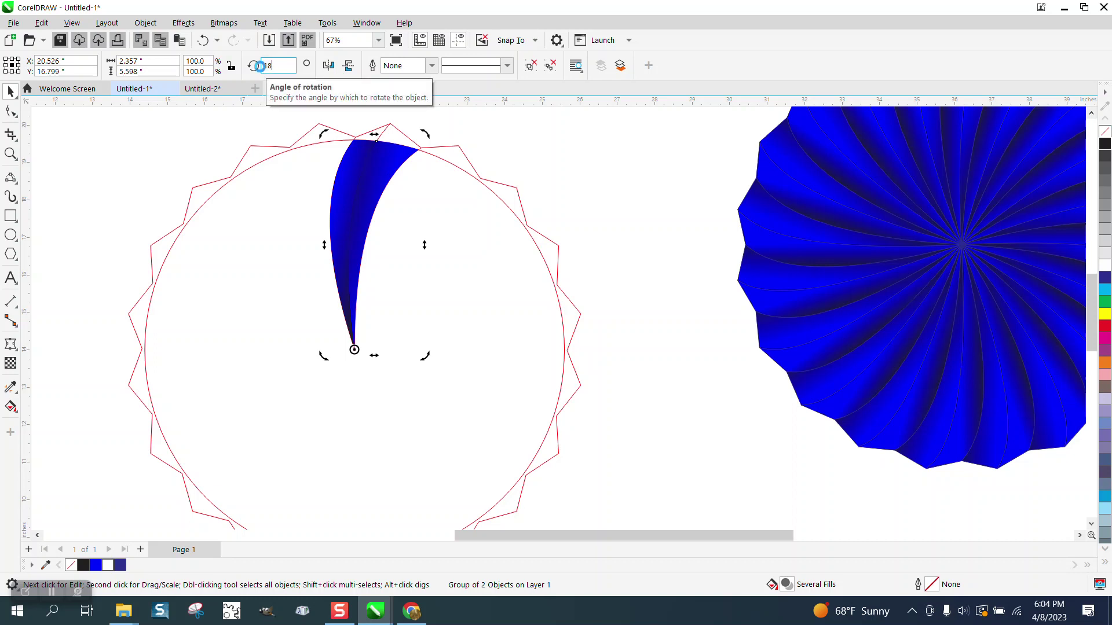
pyautogui.press('Return')
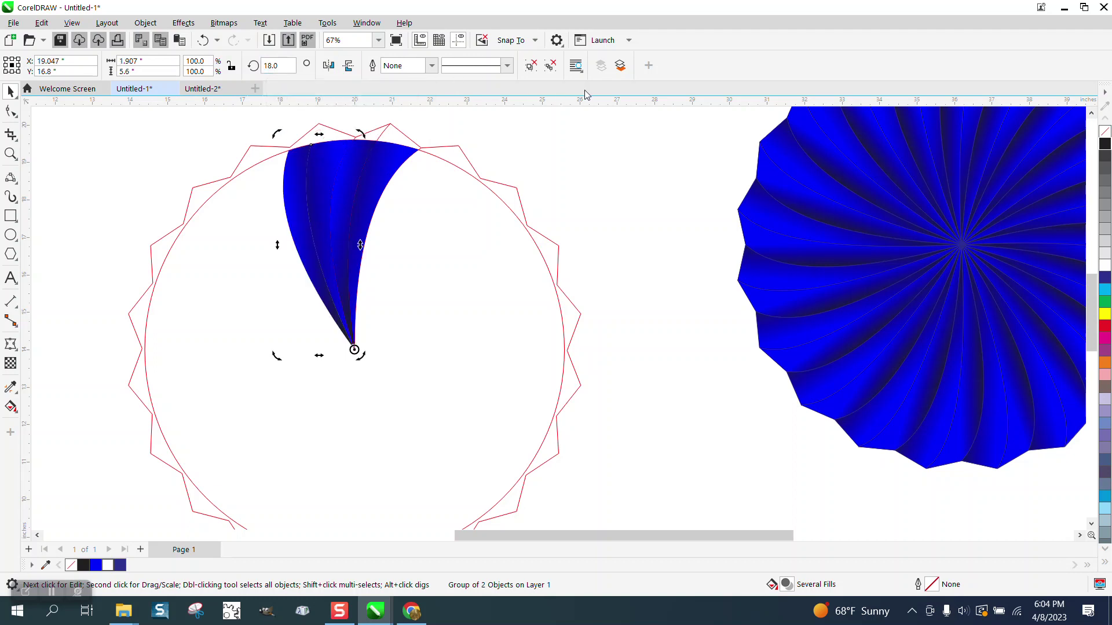
pyautogui.click(204, 40)
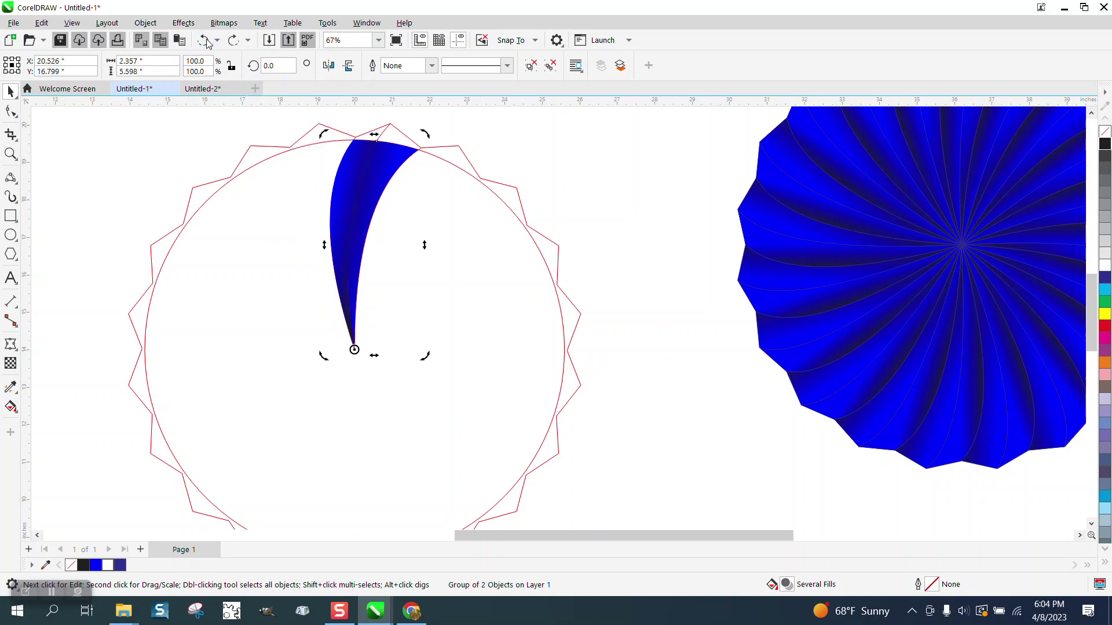
pyautogui.click(466, 119)
pyautogui.hotkey('ctrl', 'v')
pyautogui.press('Delete')
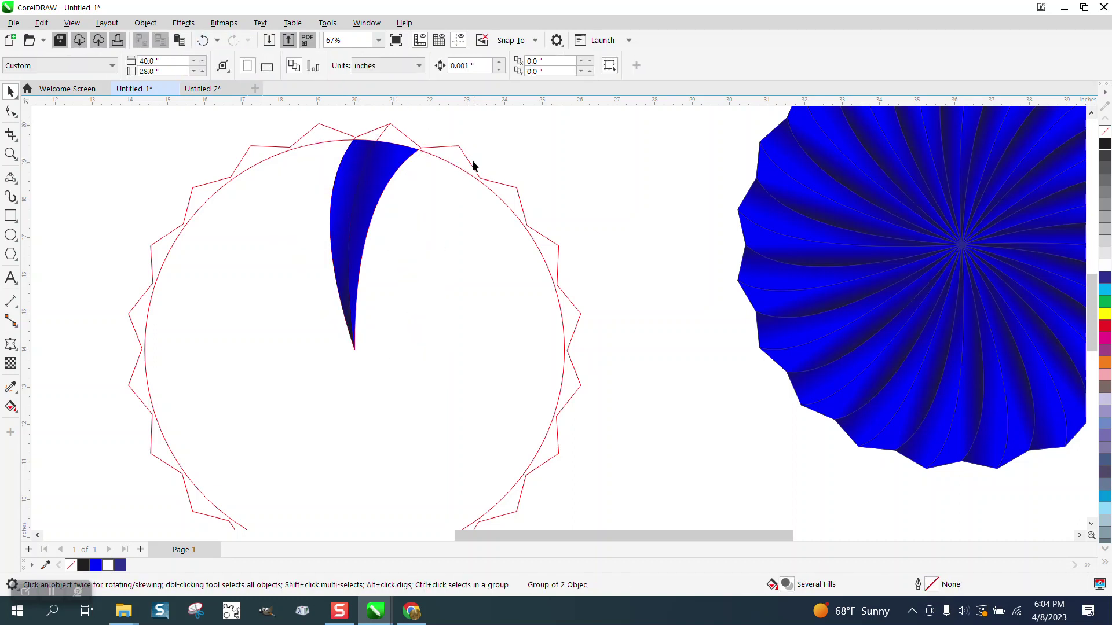
pyautogui.click(366, 184)
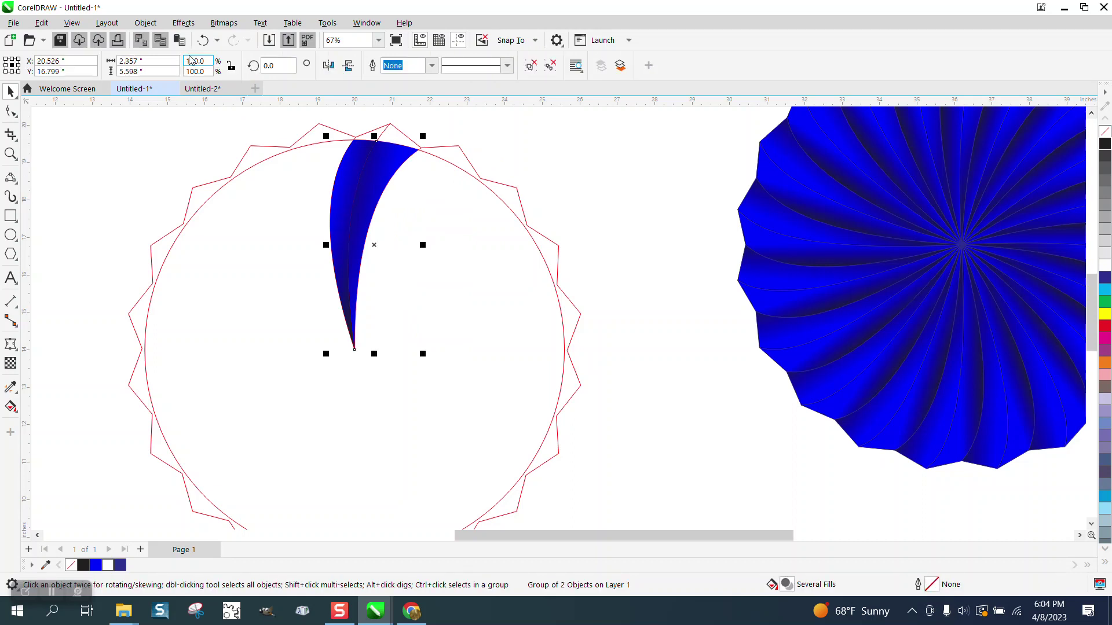
# - Ungroup the petal halves, zoom in, and select one half
pyautogui.click(146, 23)
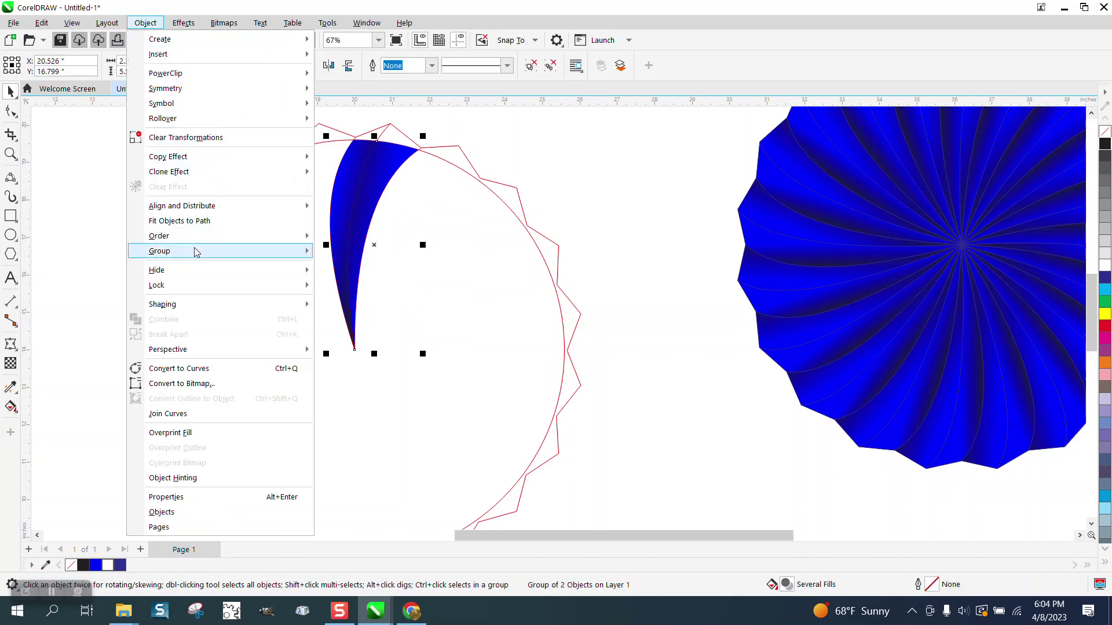
pyautogui.moveTo(194, 251)
pyautogui.click(335, 265)
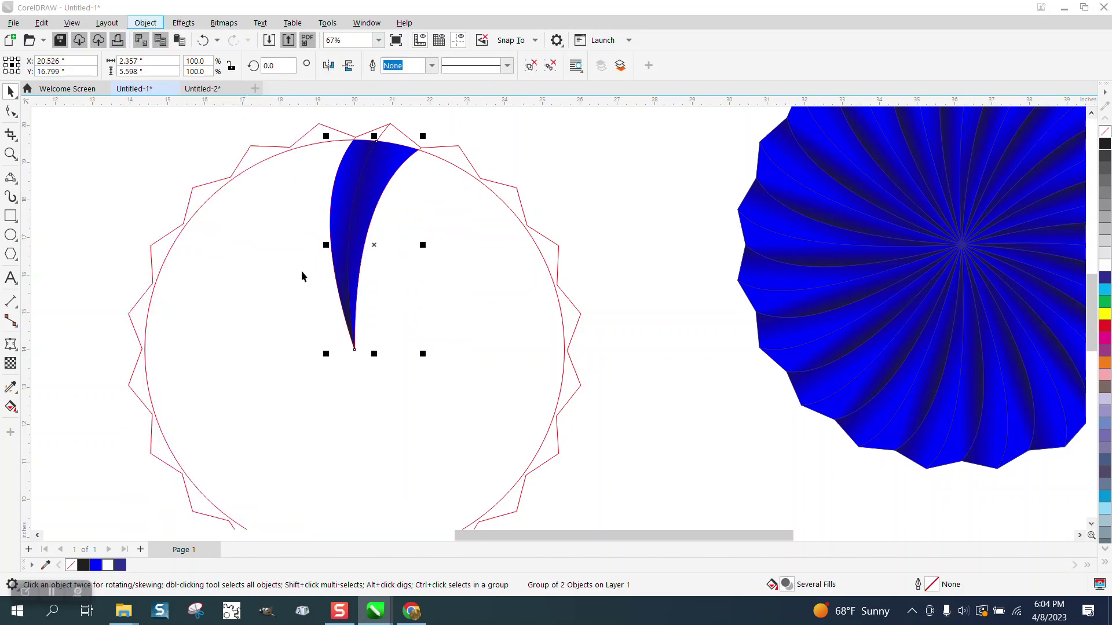
pyautogui.click(10, 154)
pyautogui.click(535, 402)
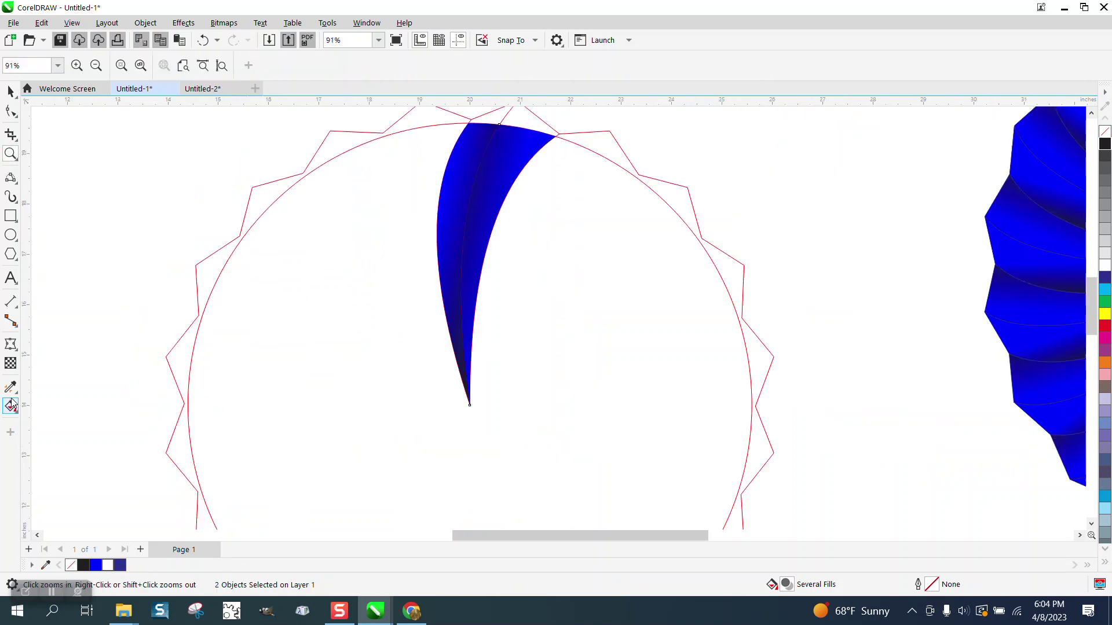
pyautogui.click(10, 92)
pyautogui.click(421, 221)
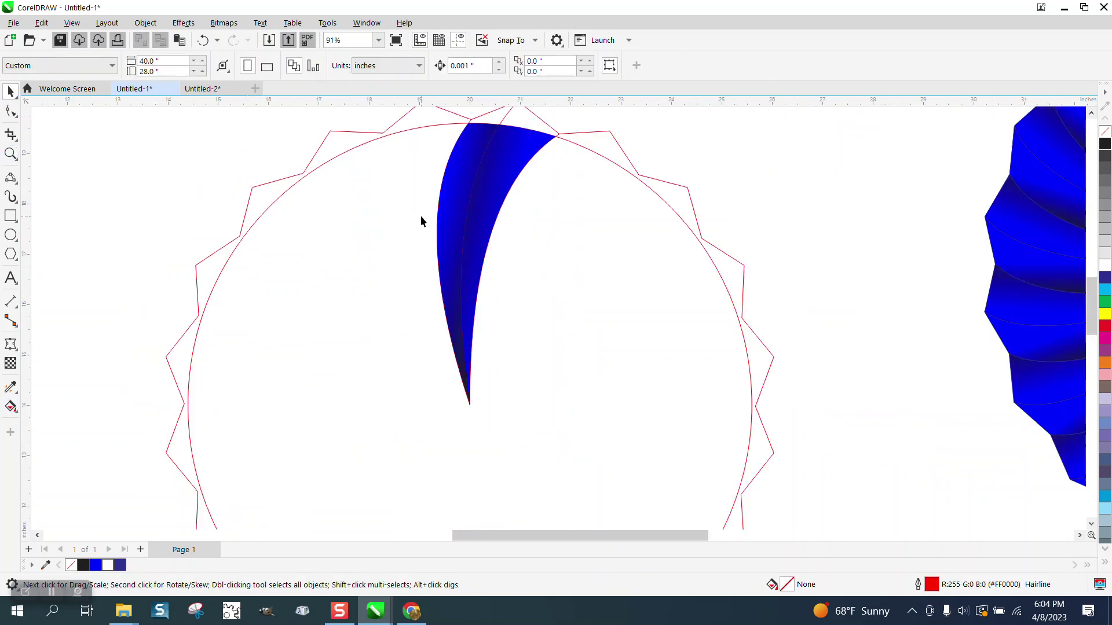
pyautogui.click(458, 207)
# - Re-angle that half's blue-to-black gradient by moving its start point
pyautogui.click(10, 407)
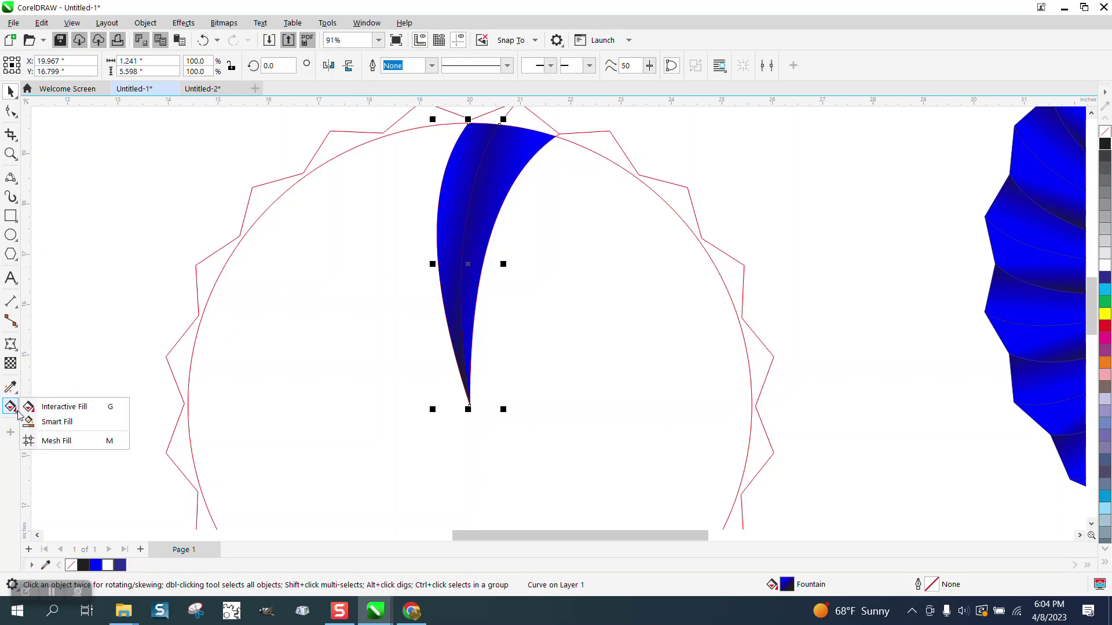
pyautogui.click(74, 406)
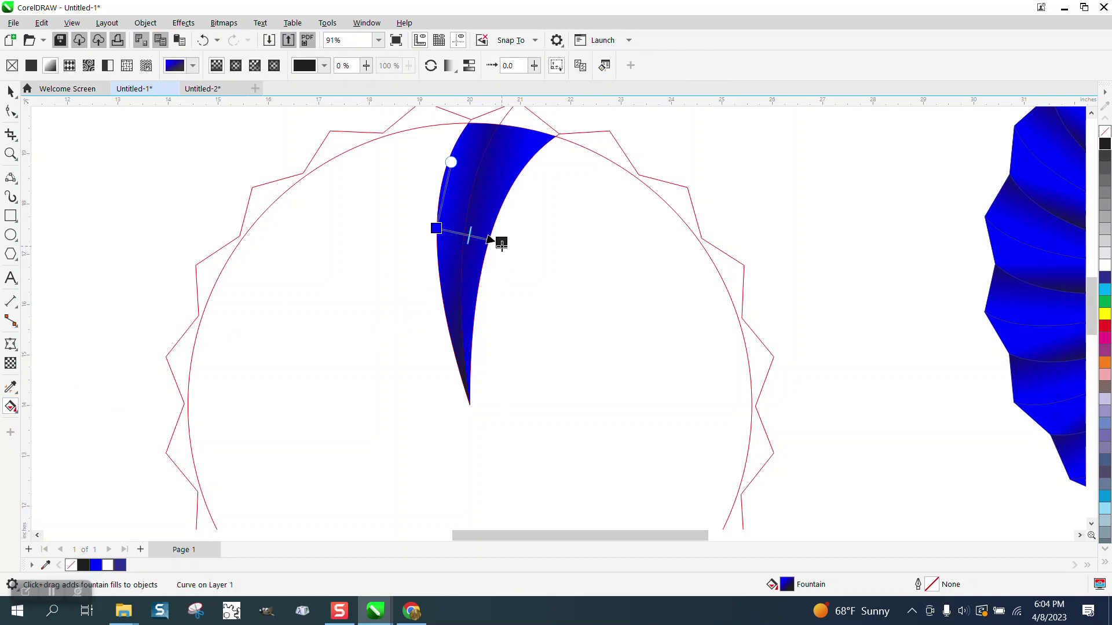
pyautogui.moveTo(501, 244); pyautogui.dragTo(506, 245)
pyautogui.moveTo(436, 229); pyautogui.dragTo(418, 231)
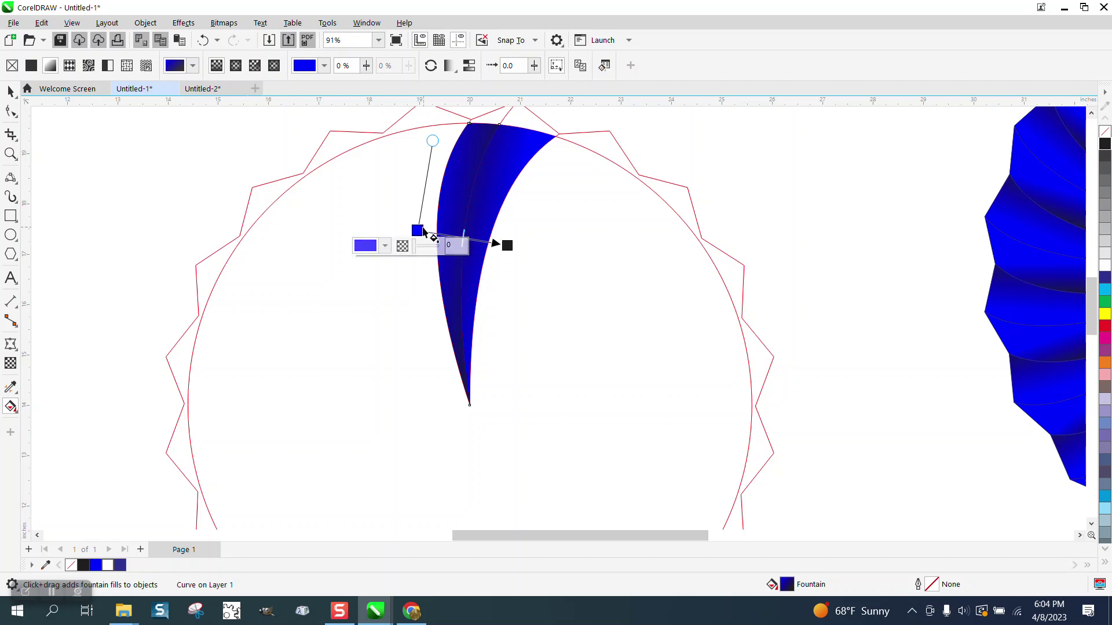
pyautogui.moveTo(419, 229); pyautogui.dragTo(440, 227)
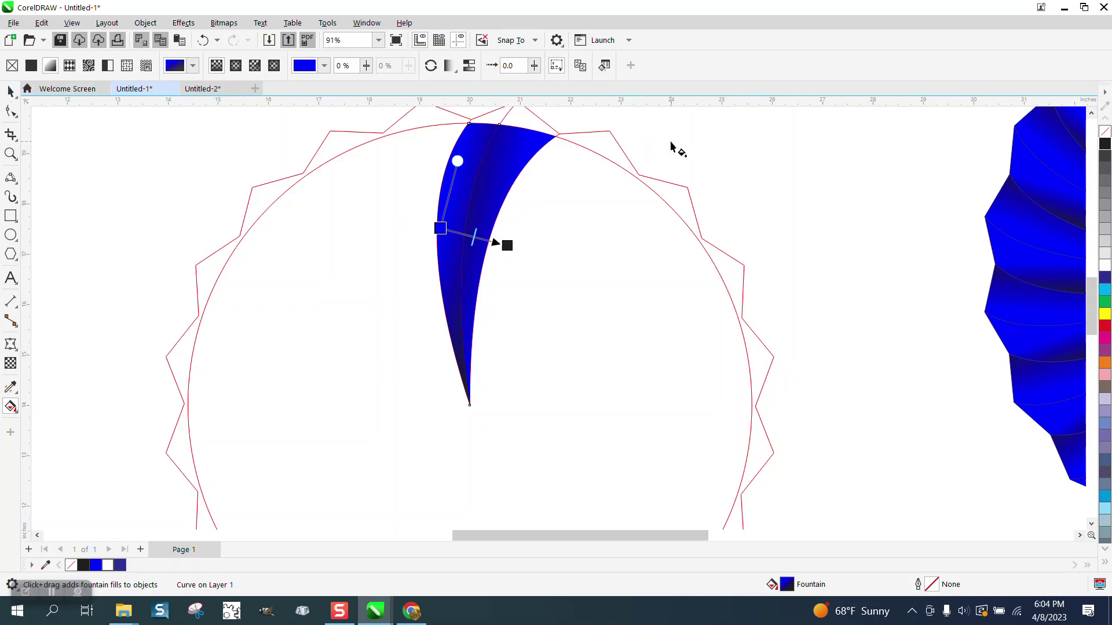
# - Nudge the gradient's blue end slightly left so it runs black to blue
pyautogui.click(564, 154)
pyautogui.click(537, 150)
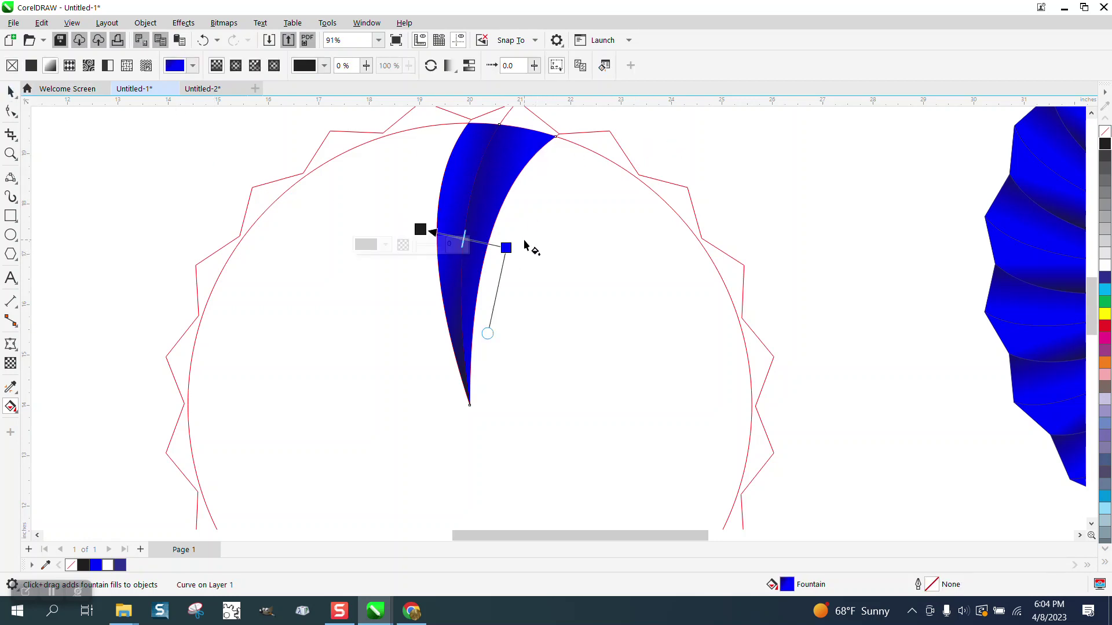
pyautogui.moveTo(506, 247); pyautogui.dragTo(495, 244)
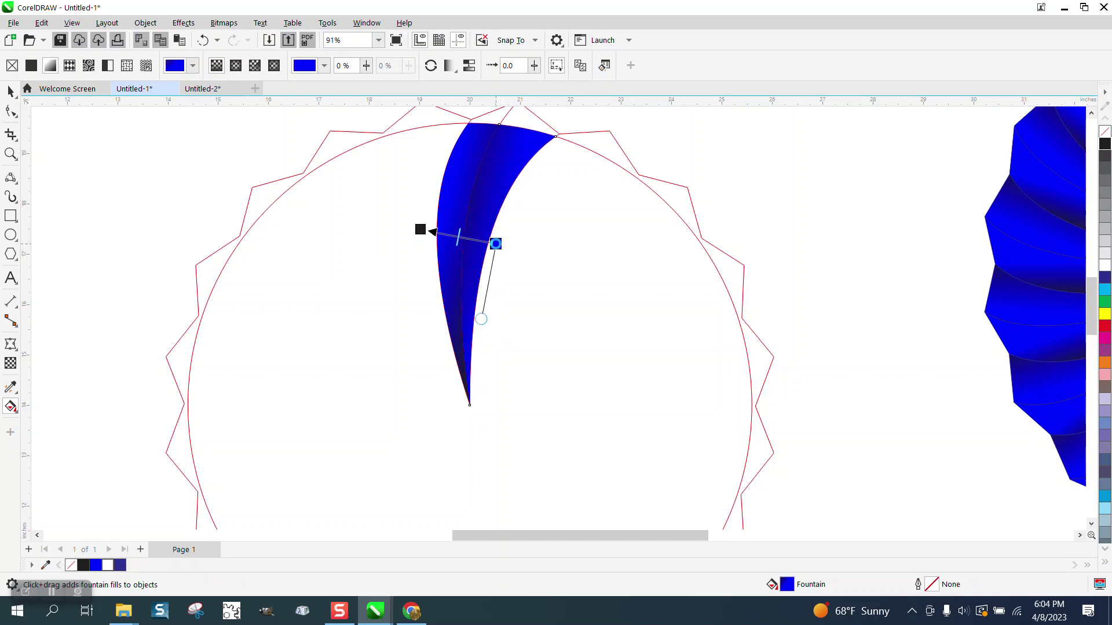
pyautogui.click(423, 230)
pyautogui.click(11, 91)
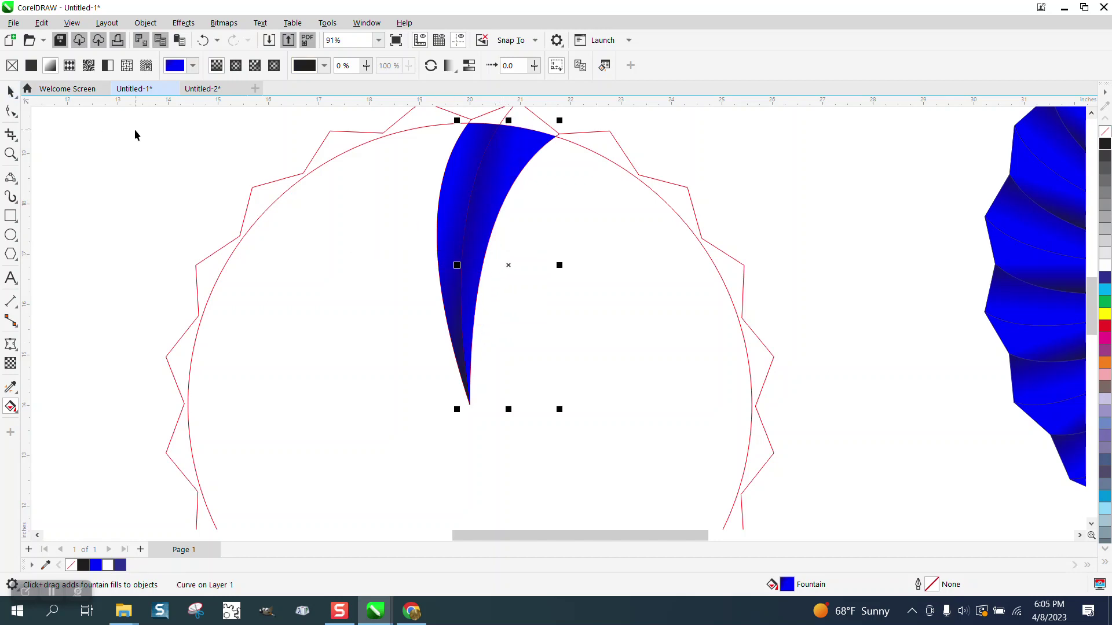
pyautogui.scroll(-1, 193, 153)
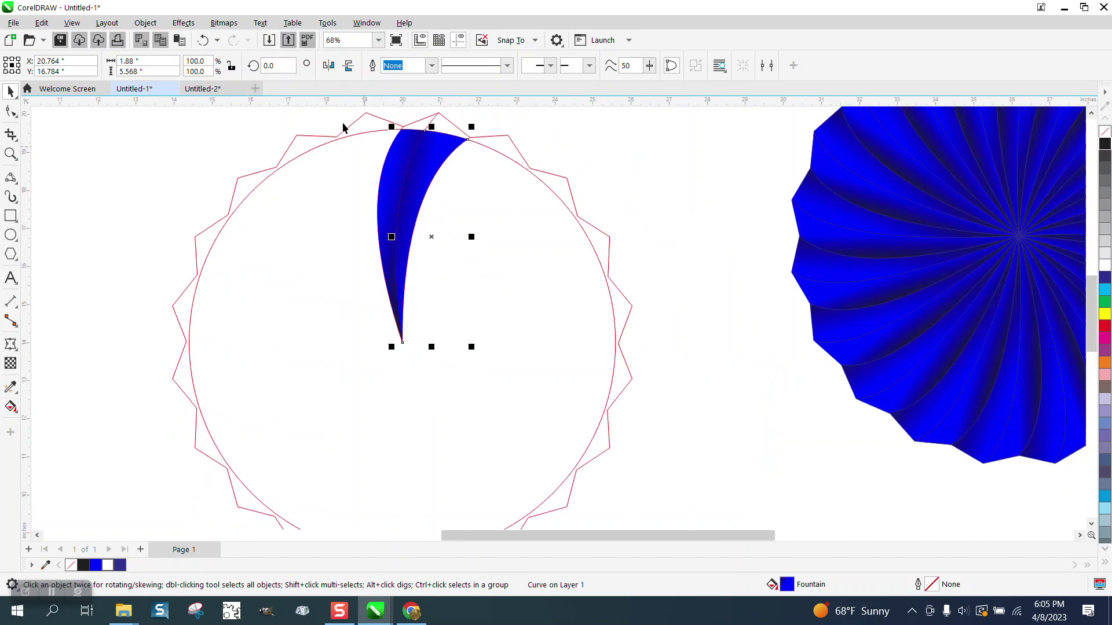
# - Group the petal with its outline curve and move its rotation centre to the bottom tip
pyautogui.moveTo(340, 109); pyautogui.dragTo(548, 383)
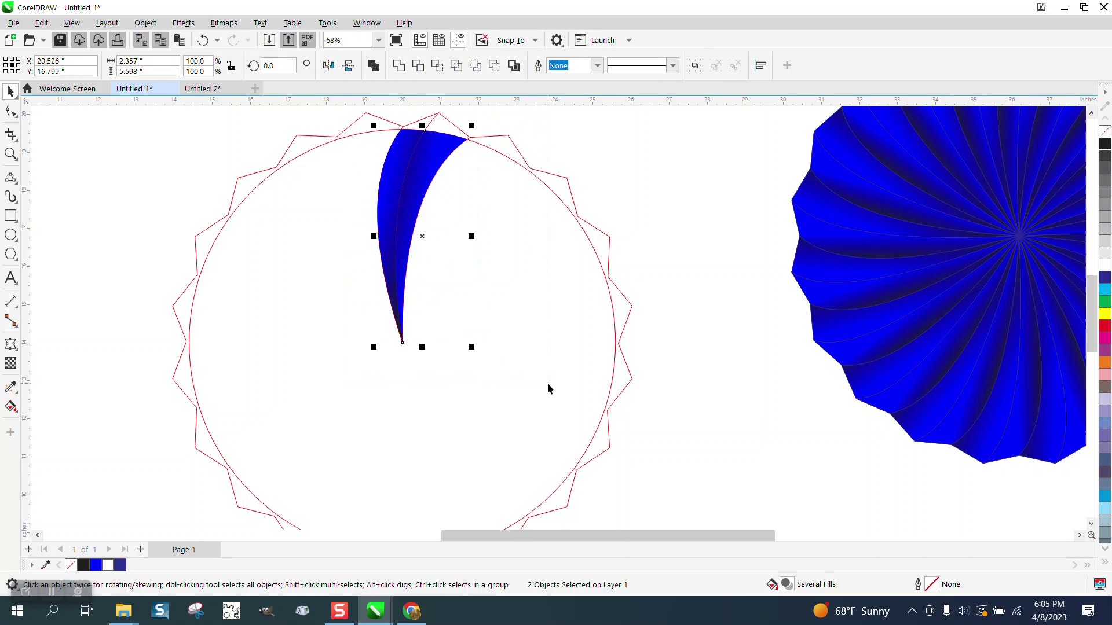
pyautogui.hotkey('ctrl', 'g')
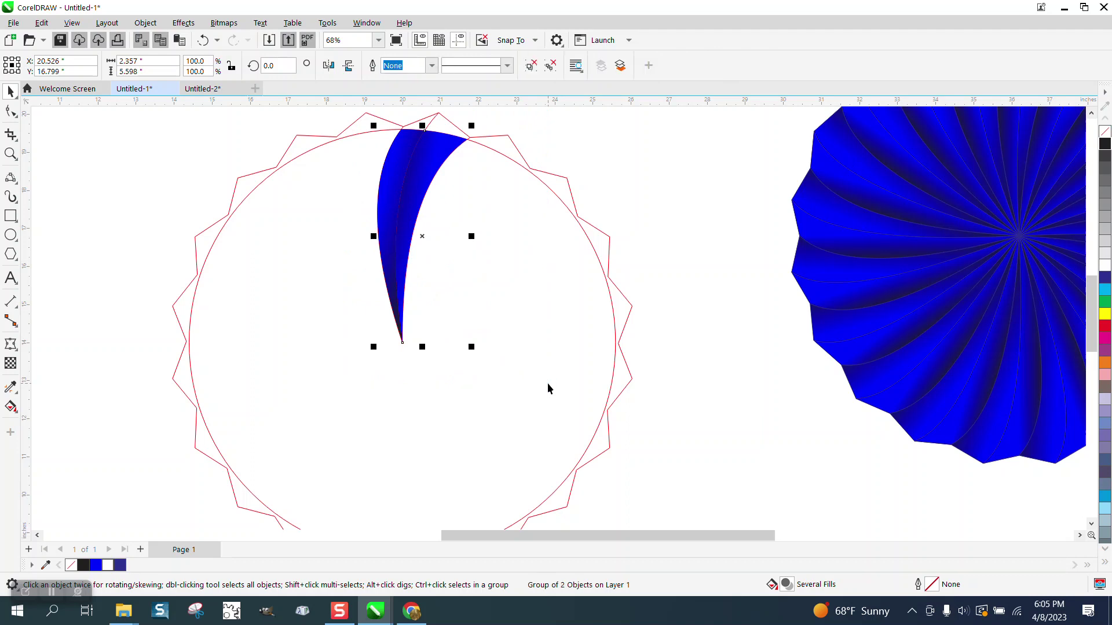
pyautogui.click(423, 240)
pyautogui.moveTo(422, 237); pyautogui.dragTo(402, 339)
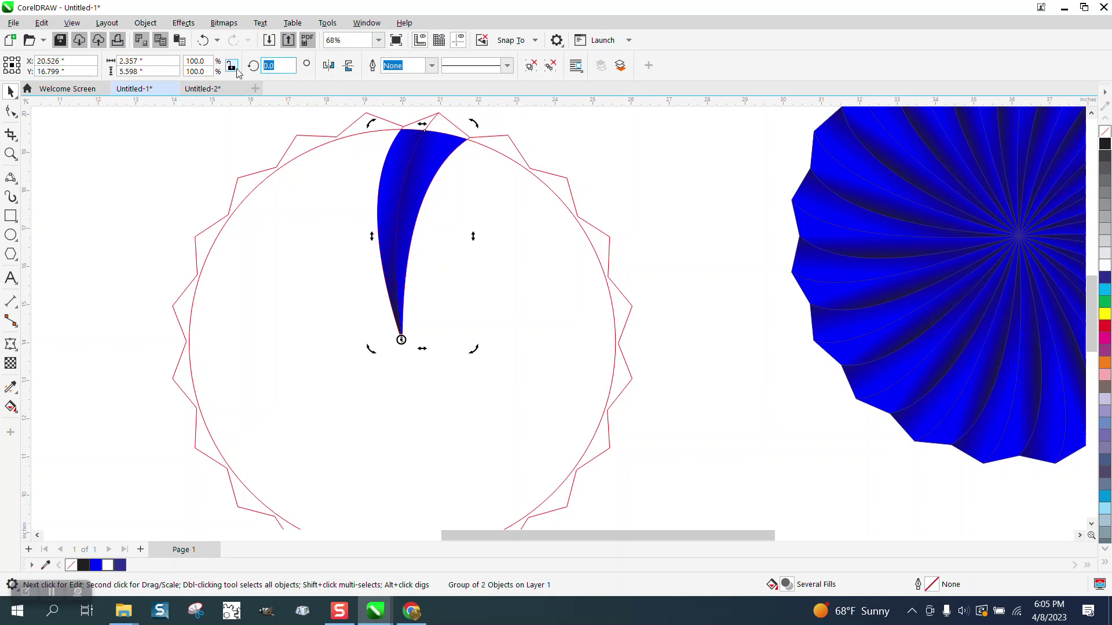
# - Duplicate the petal in 18° steps around its tip until the circle is full
pyautogui.write('18')
pyautogui.press('Return')
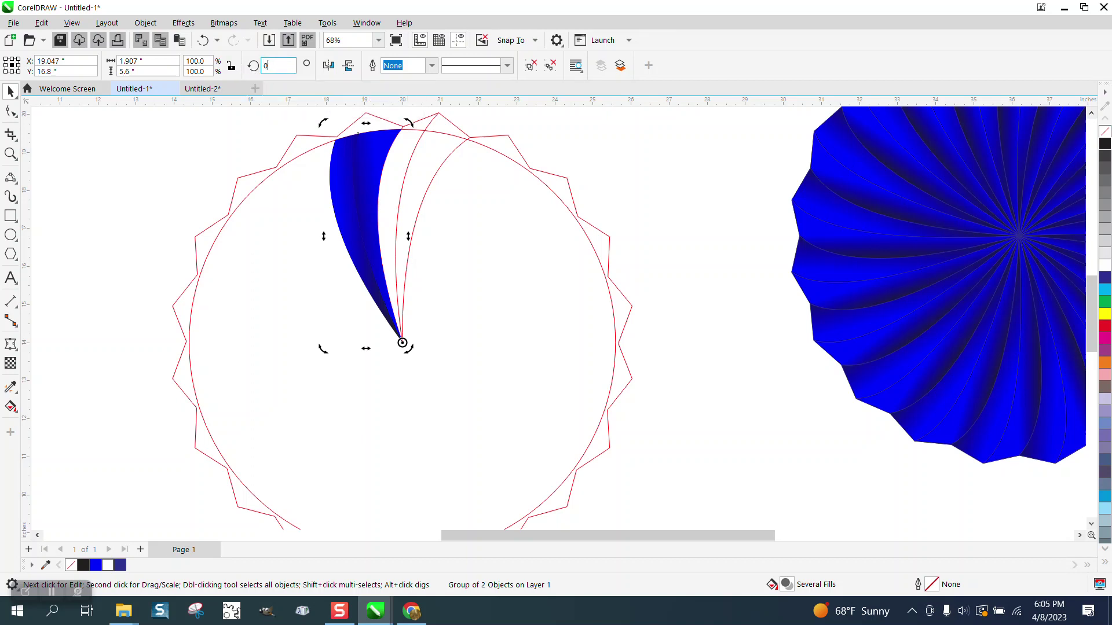
pyautogui.press('Return')
pyautogui.press('Return')
pyautogui.press('Return')
pyautogui.press('Return')
pyautogui.press('Return')
pyautogui.press('Return')
pyautogui.press('Return')
pyautogui.press('Return')
pyautogui.press('Return')
pyautogui.press('Return')
pyautogui.press('Return')
pyautogui.press('Return')
pyautogui.press('Return')
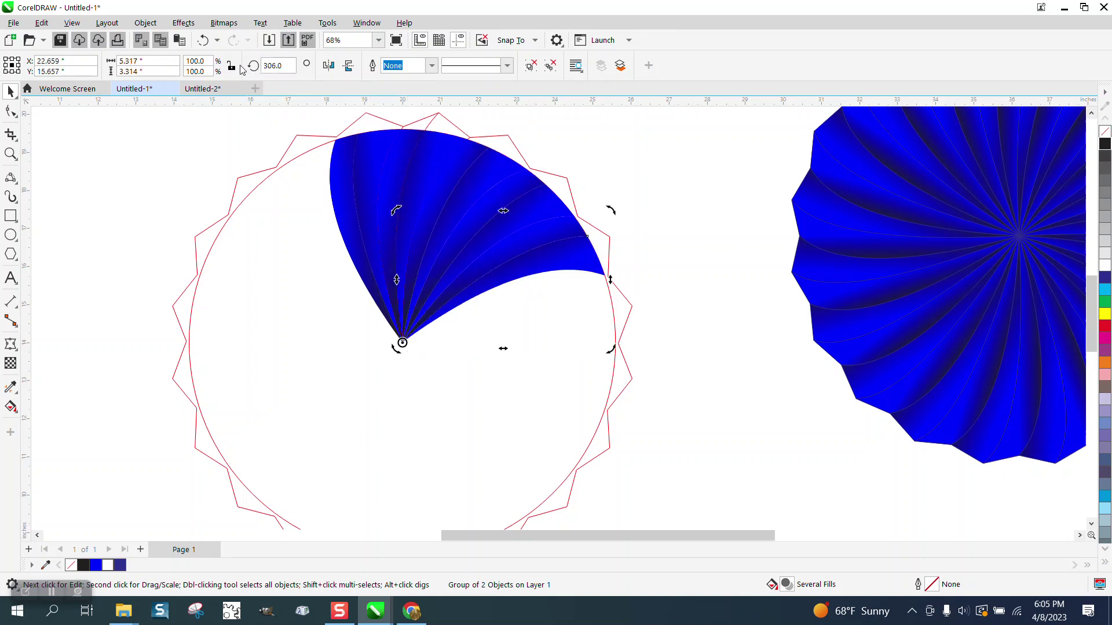
pyautogui.press('Return')
pyautogui.press('Return')
pyautogui.press('Return')
pyautogui.press('Return')
pyautogui.press('Return')
pyautogui.press('Return')
pyautogui.press('Return')
pyautogui.press('Return')
pyautogui.press('Return')
pyautogui.press('Return')
pyautogui.press('Return')
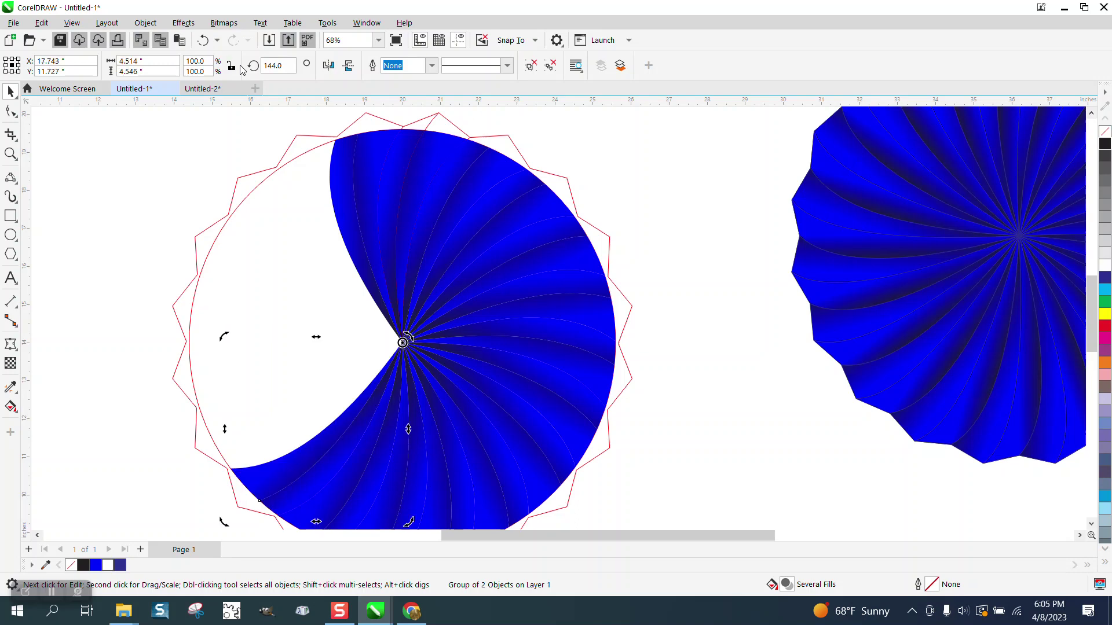
pyautogui.press('Return')
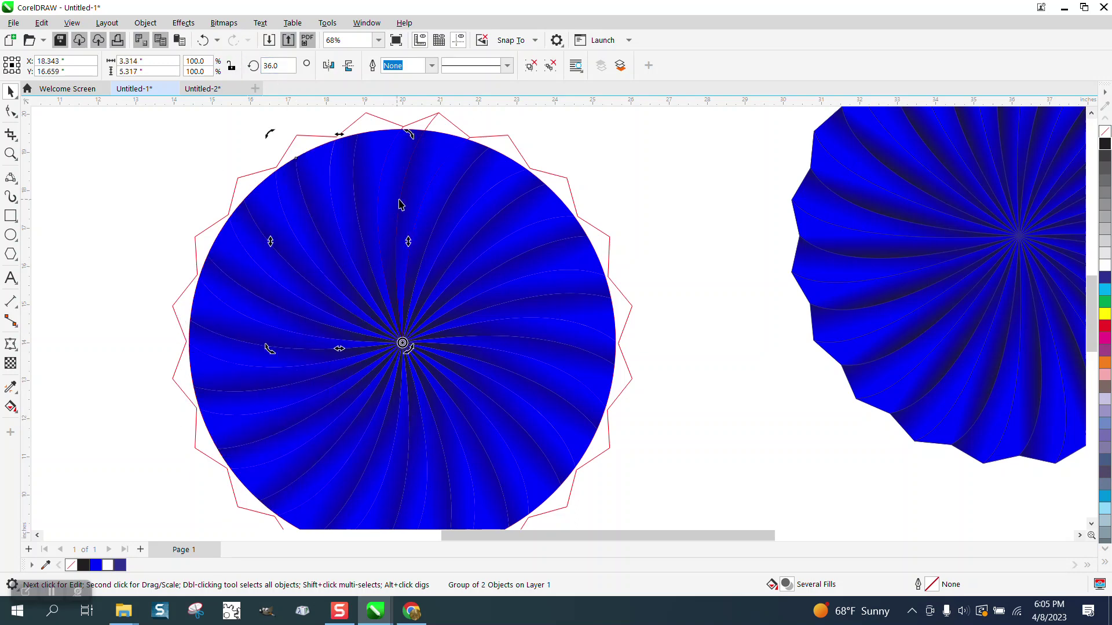
pyautogui.scroll(-1, 399, 204)
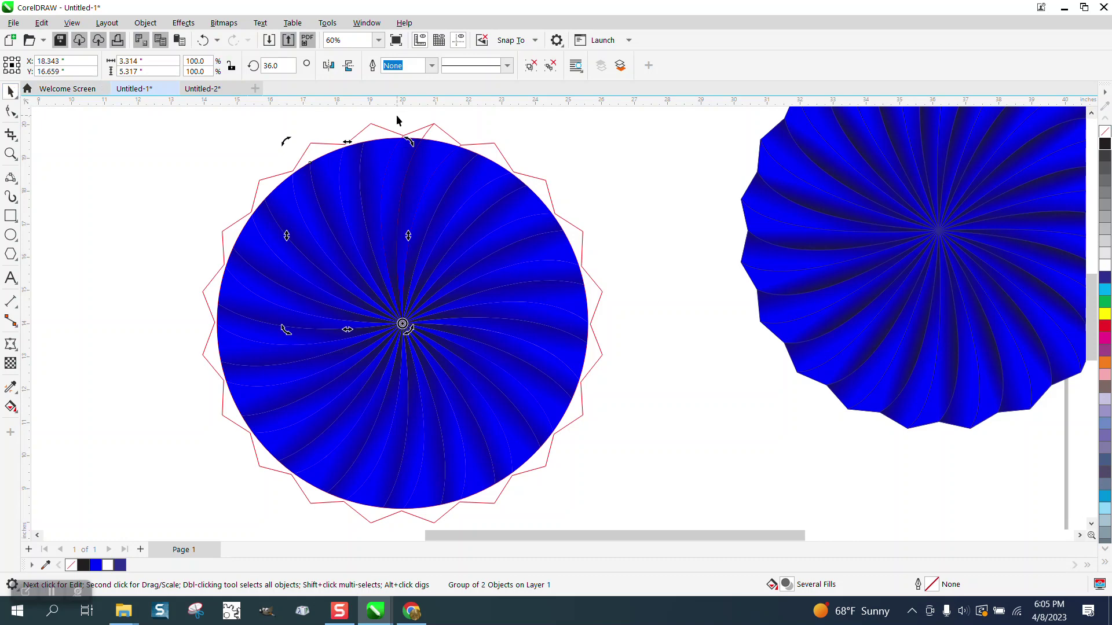
pyautogui.click(504, 161)
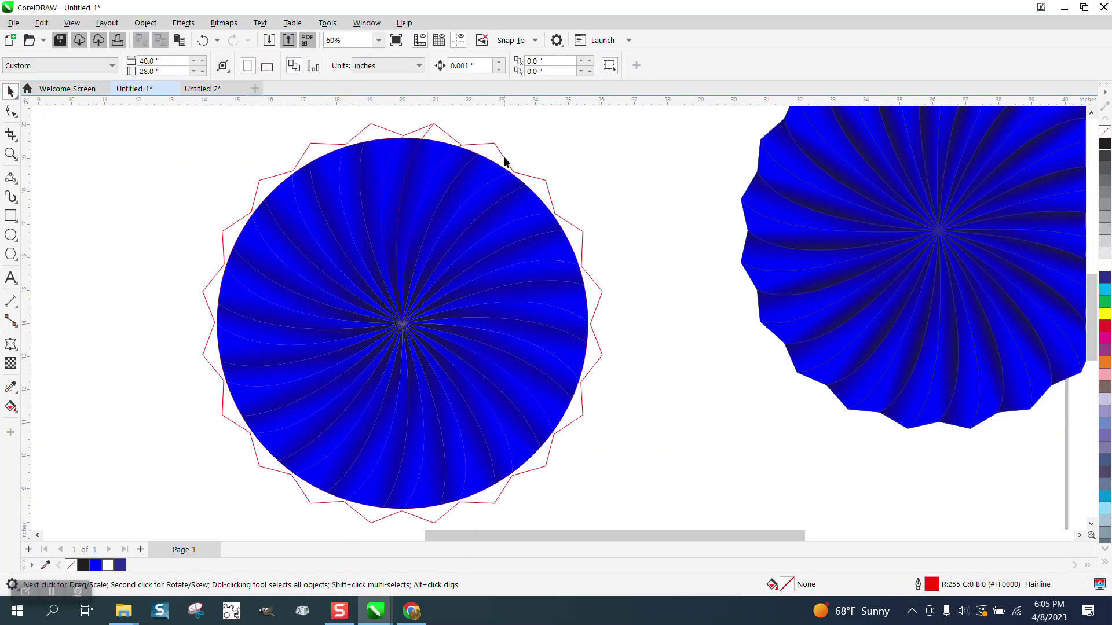
# - Shift the red star guide left, then give the 20 selected petals a hairline C100 M100 blue outline
pyautogui.moveTo(504, 162); pyautogui.dragTo(113, 139)
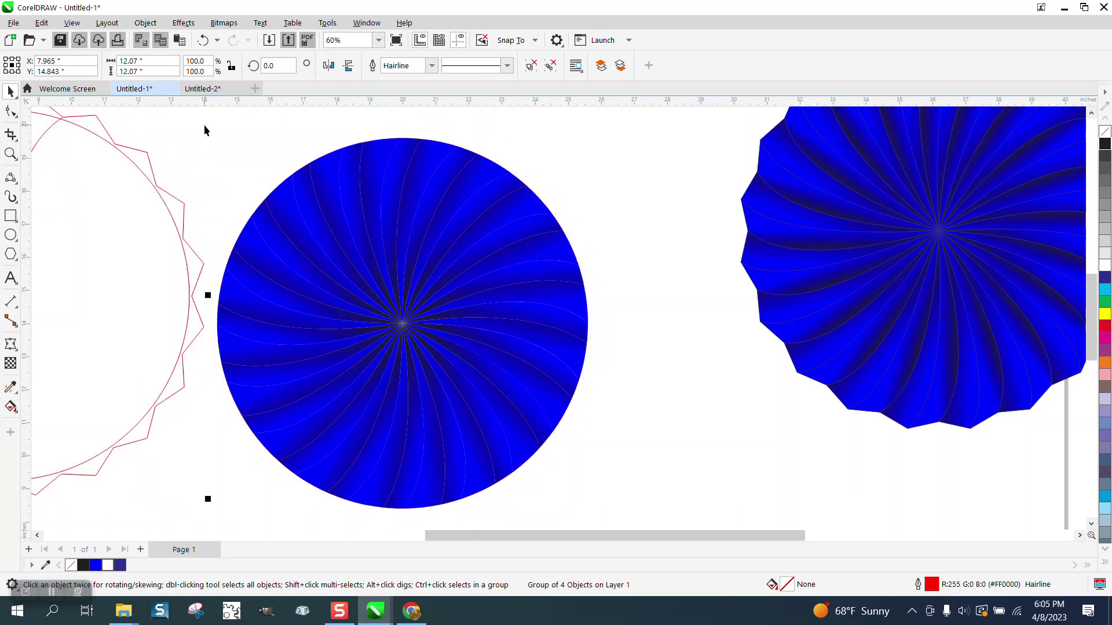
pyautogui.moveTo(204, 124); pyautogui.dragTo(644, 496)
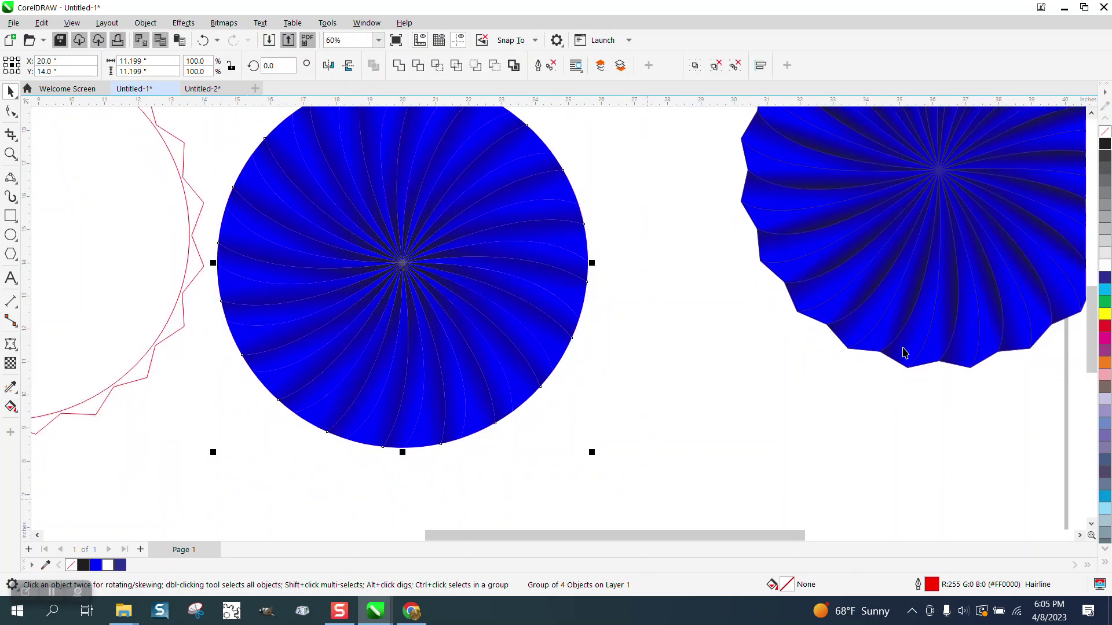
pyautogui.rightClick(1104, 145)
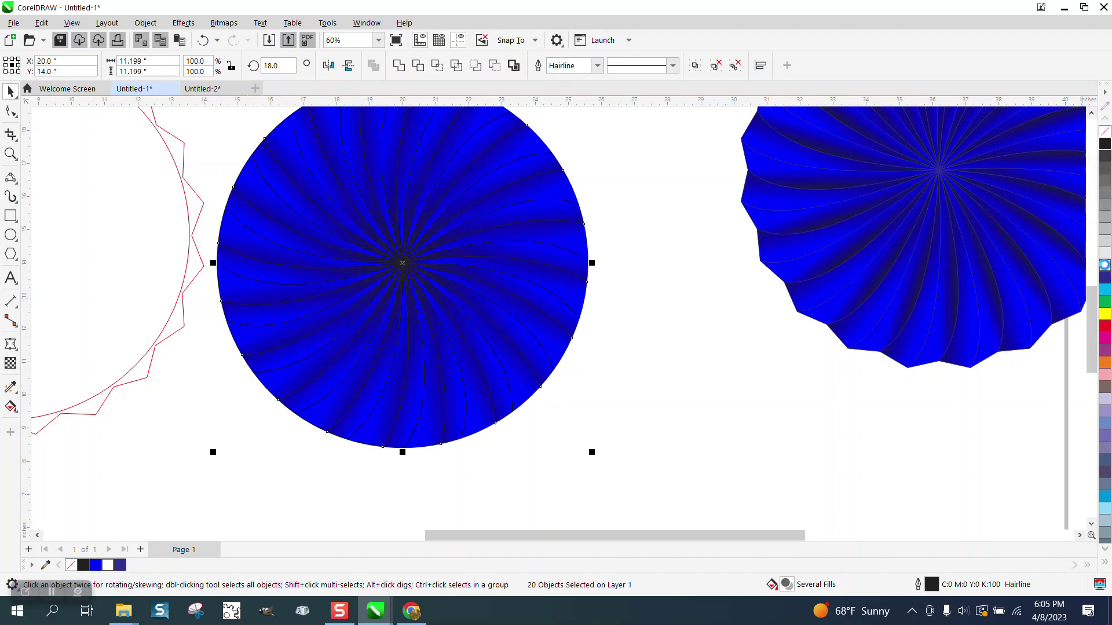
pyautogui.rightClick(1104, 265)
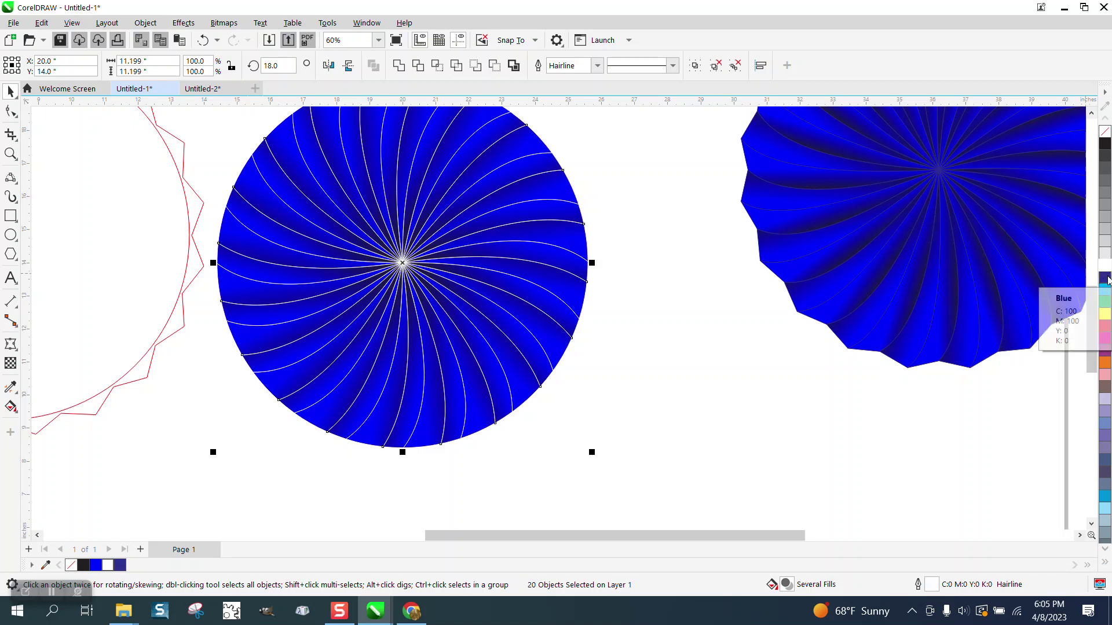
pyautogui.rightClick(1106, 279)
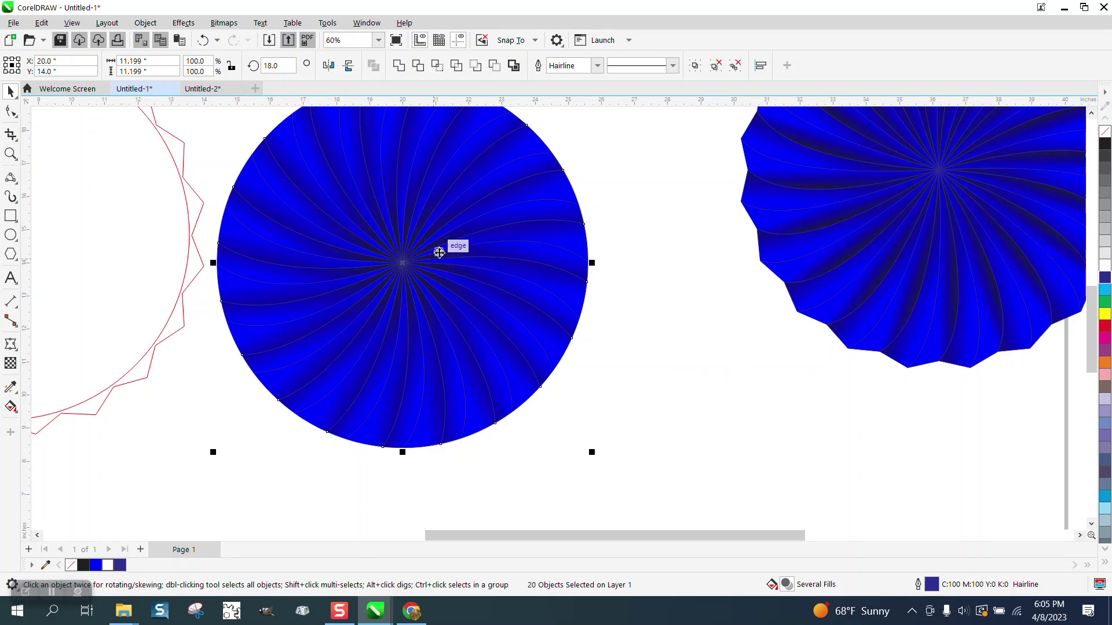
pyautogui.click(10, 153)
pyautogui.moveTo(310, 241); pyautogui.dragTo(499, 326)
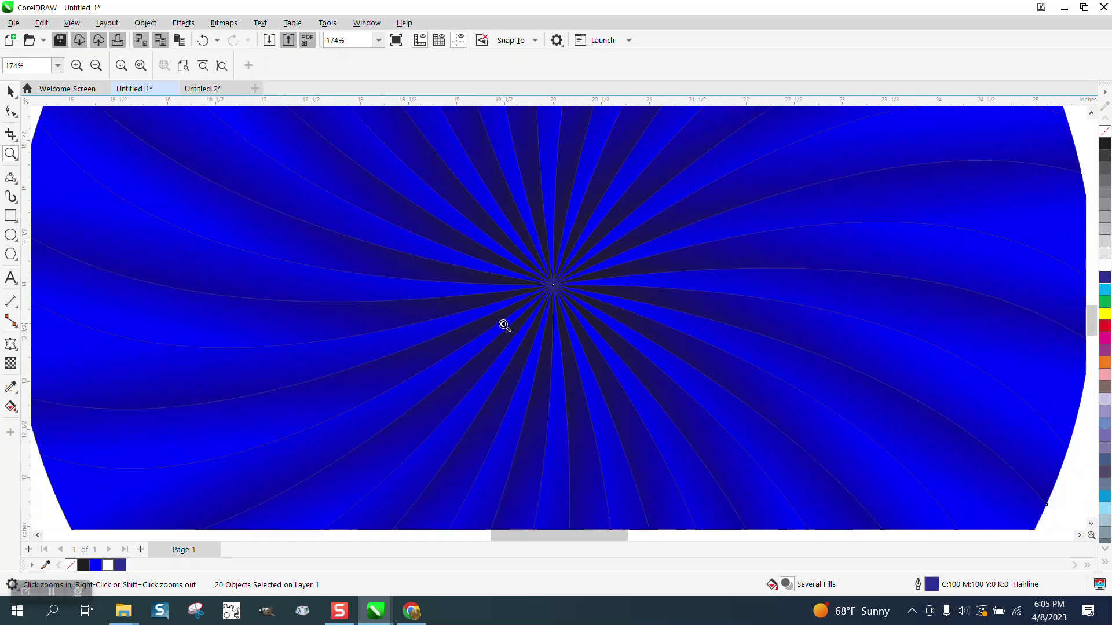
pyautogui.scroll(-5, 503, 323)
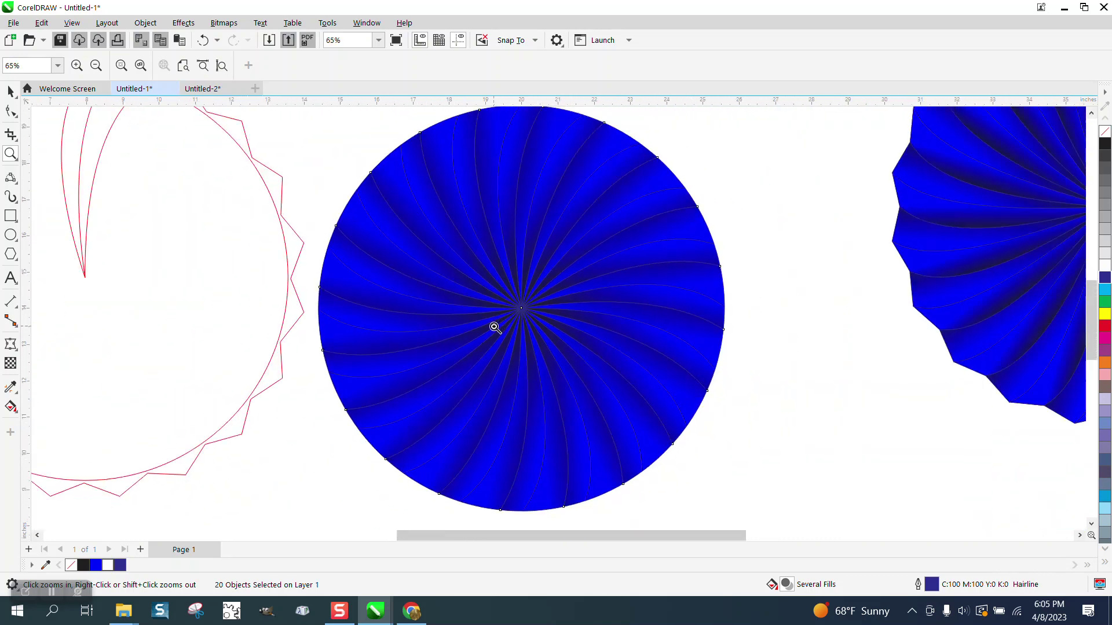
pyautogui.scroll(4, 545, 232)
pyautogui.scroll(-3, 389, 241)
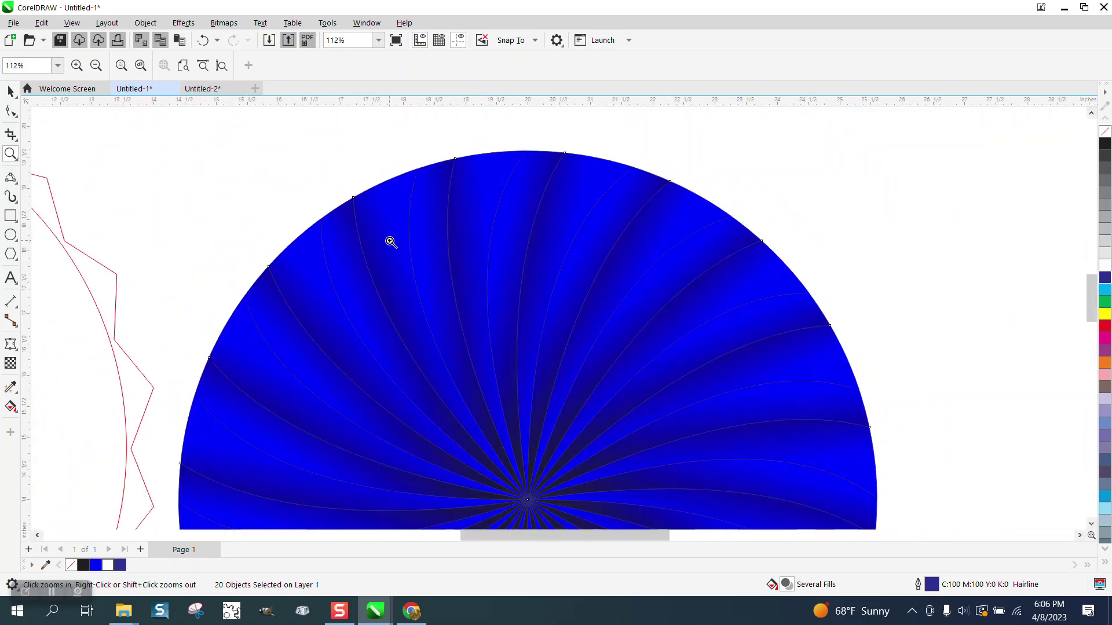
pyautogui.scroll(-2, 389, 242)
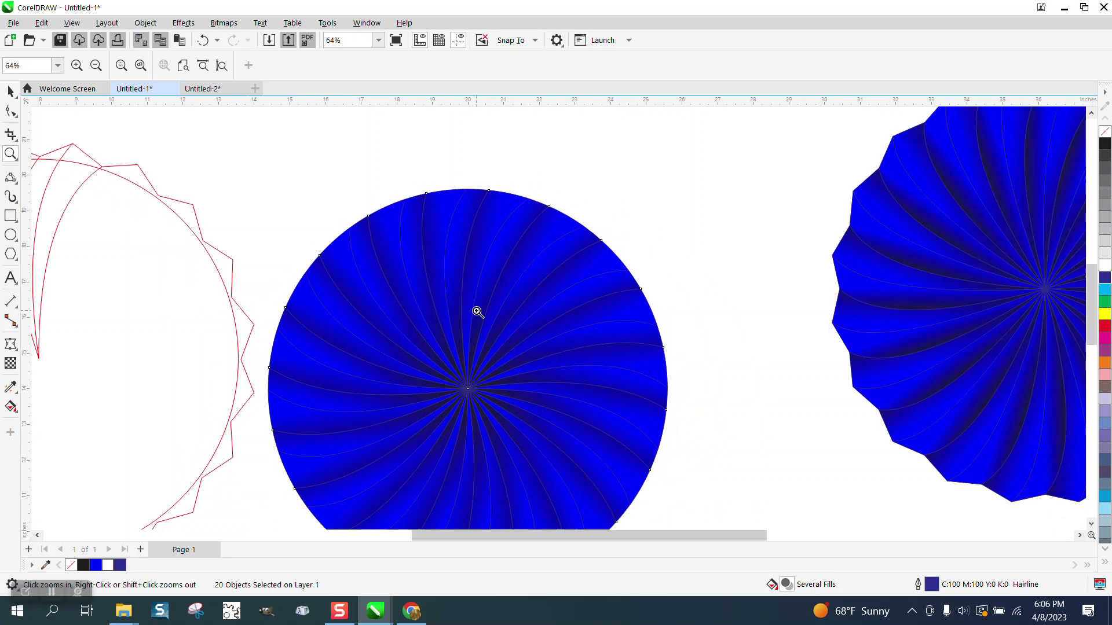
pyautogui.scroll(-2, 477, 312)
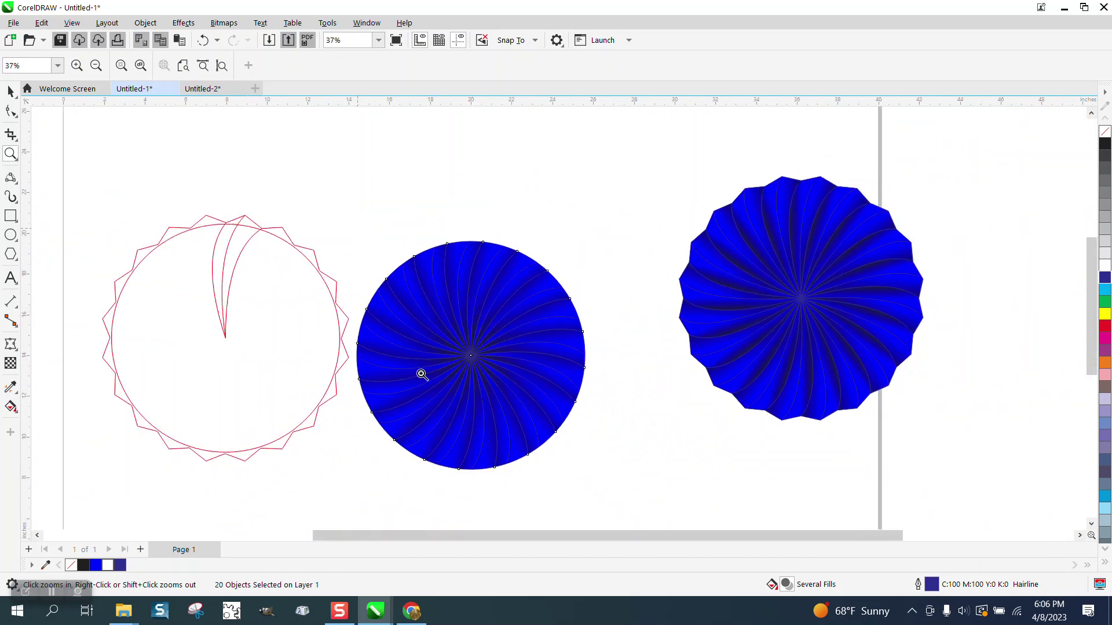
pyautogui.moveTo(357, 232); pyautogui.dragTo(608, 466)
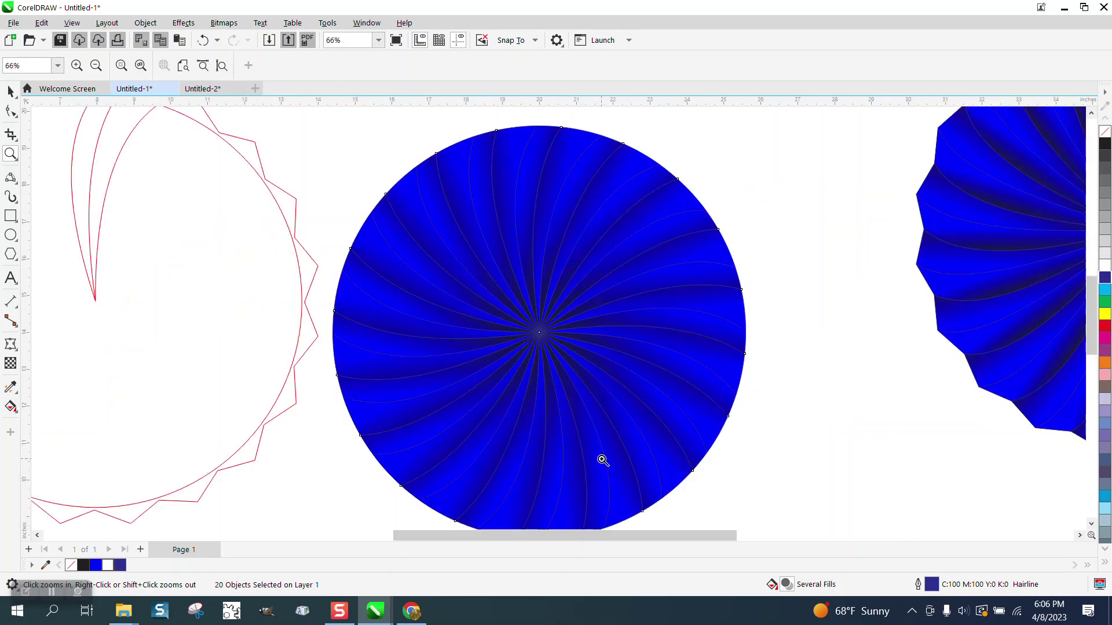